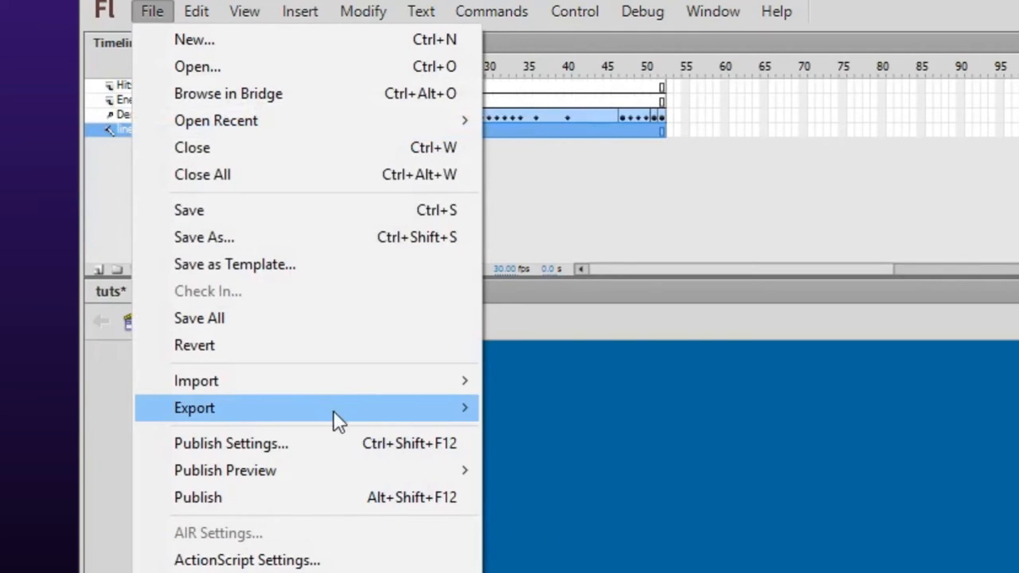
# Start a movie export of the animation with the file name tuts and the SWF Movie (*.swf) file type.
pyautogui.moveTo(348, 414)
pyautogui.click(593, 463)
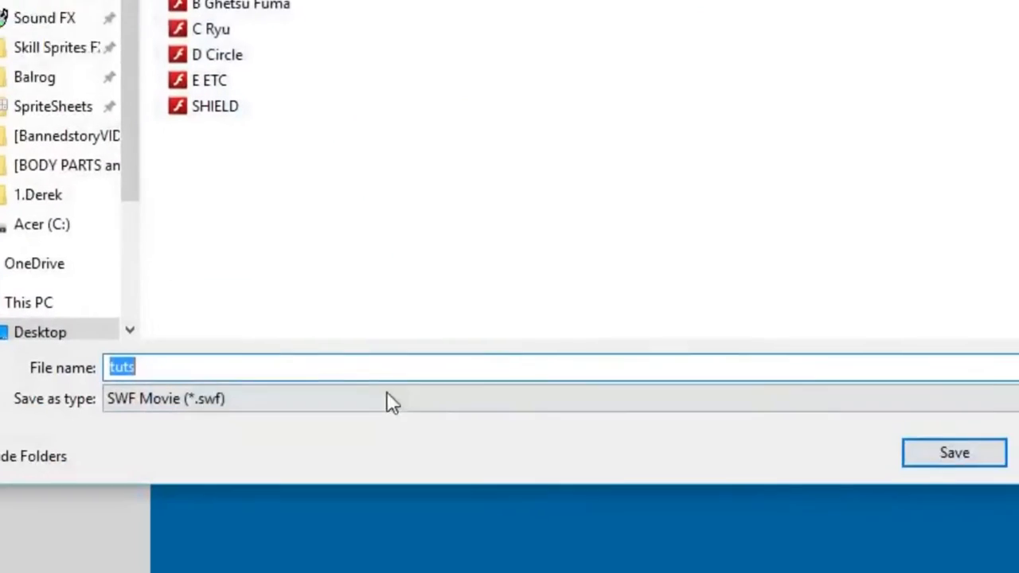
pyautogui.click(387, 403)
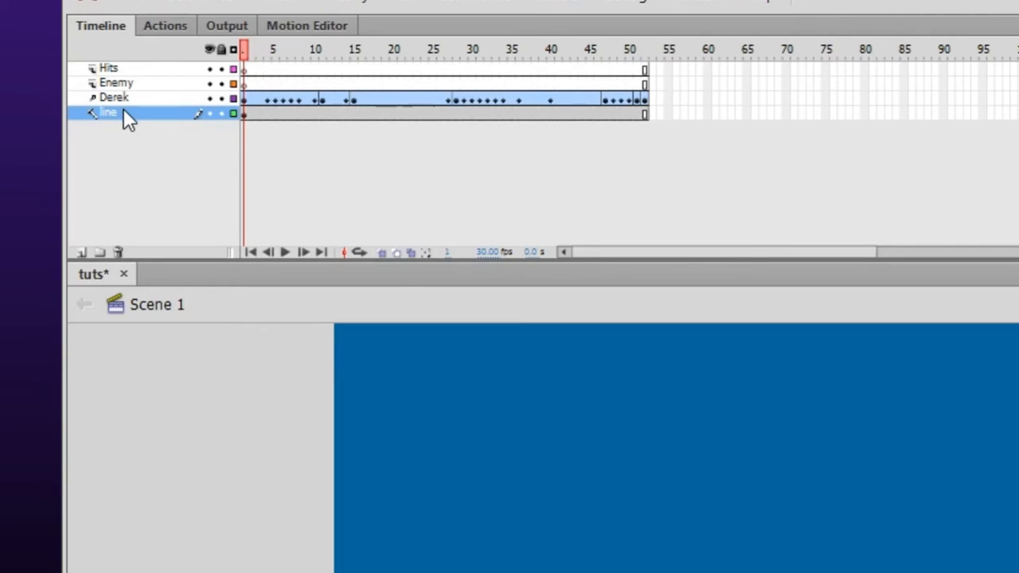
# Turn the Guide setting of the line layer off and back on.
pyautogui.rightClick(125, 111)
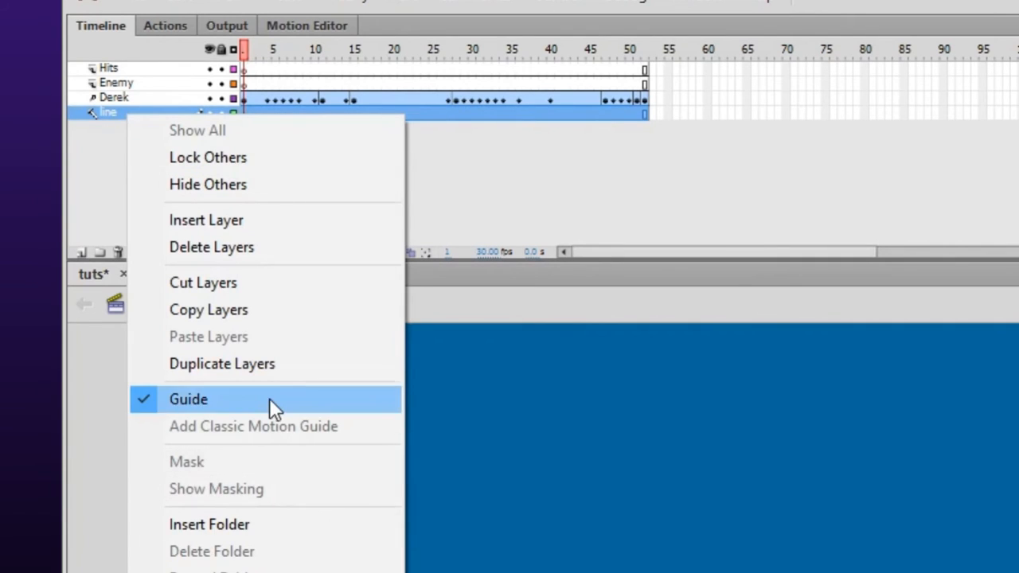
pyautogui.click(269, 406)
pyautogui.rightClick(133, 116)
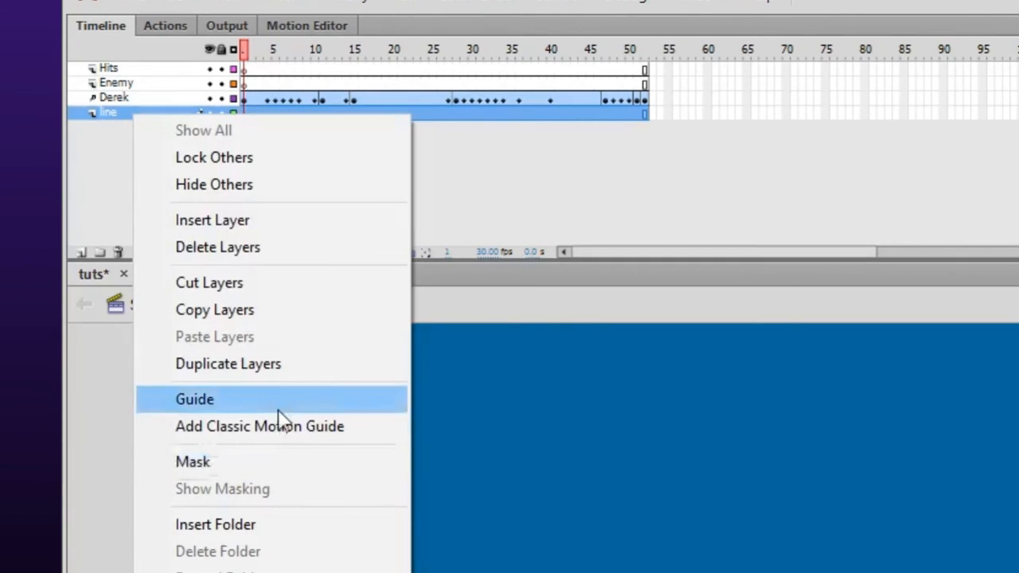
pyautogui.click(279, 402)
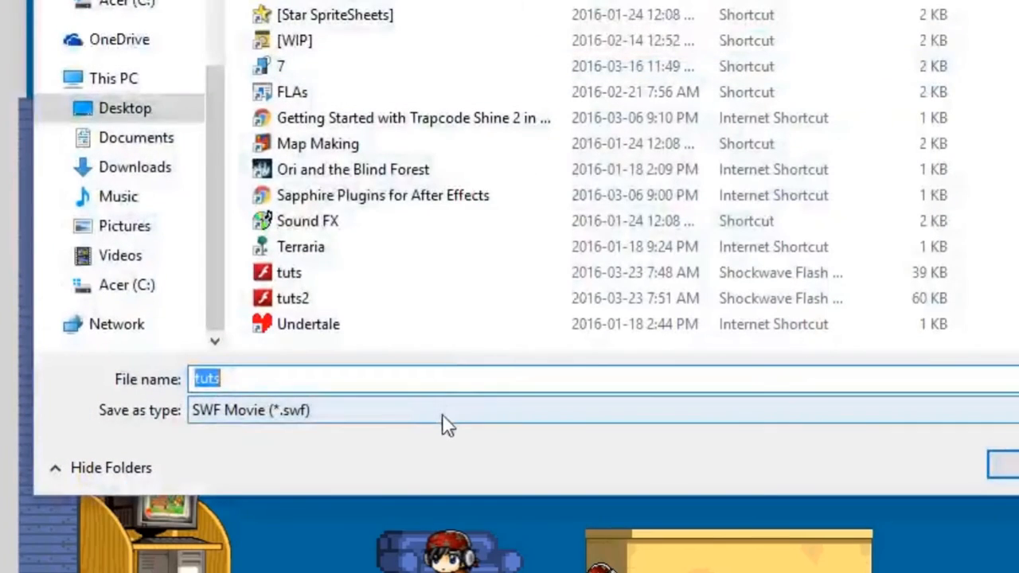
# Look through the file types offered for exporting the tuts movie.
pyautogui.click(445, 413)
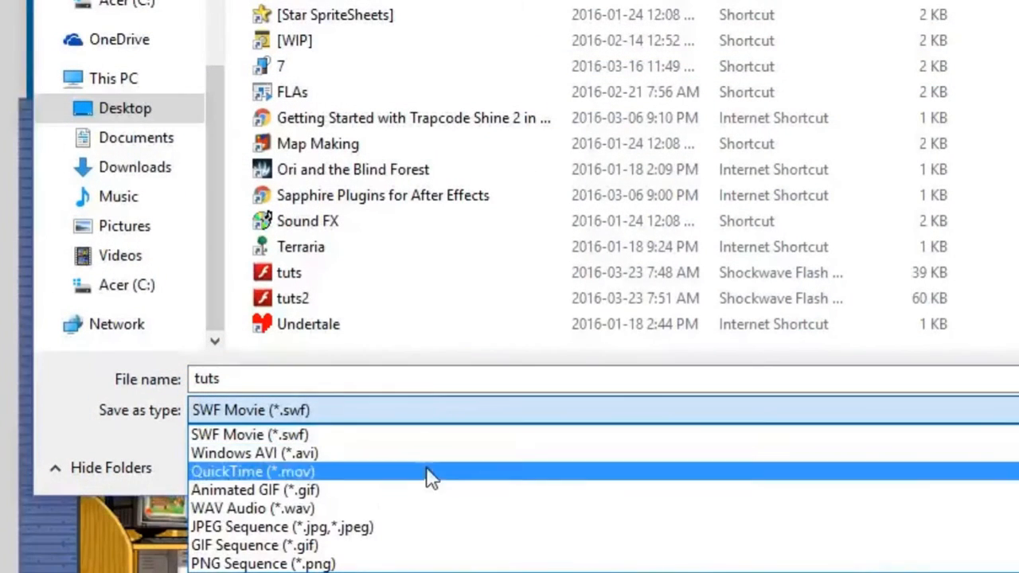
pyautogui.click(323, 513)
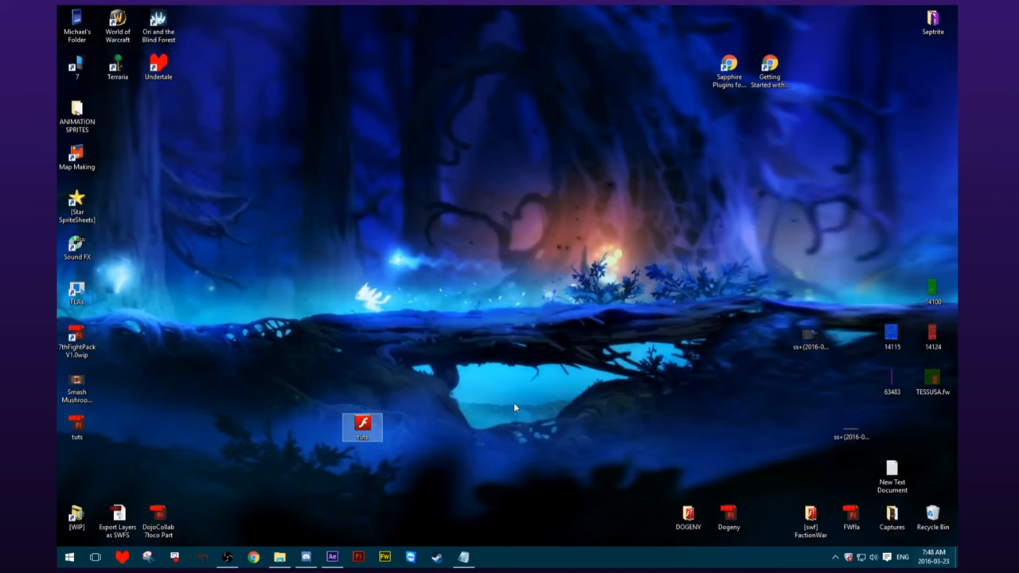
# Import the tuts SWF file from the desktop into the After Effects project.
pyautogui.click(417, 390)
pyautogui.moveTo(372, 434); pyautogui.dragTo(167, 220)
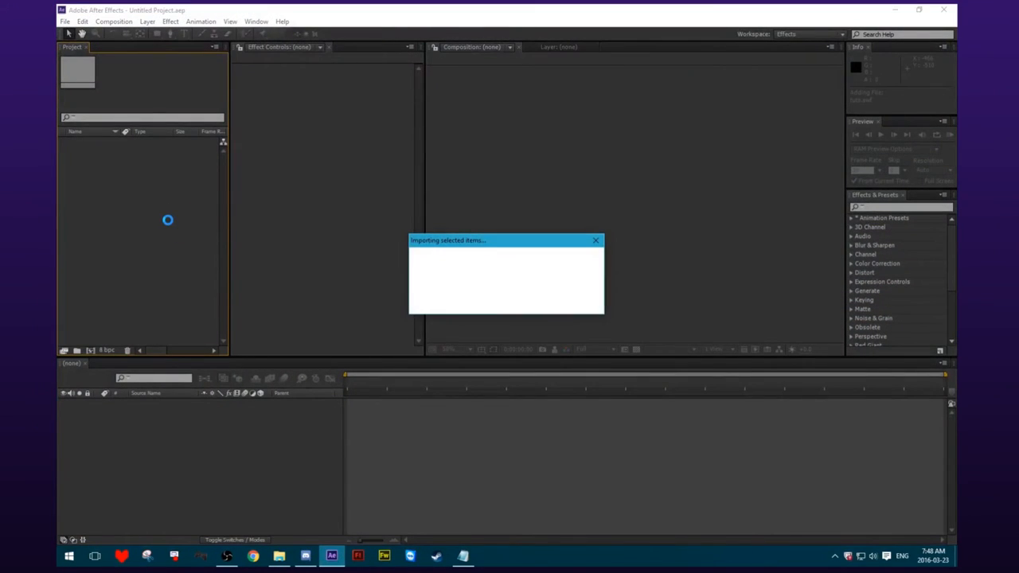
pyautogui.click(147, 194)
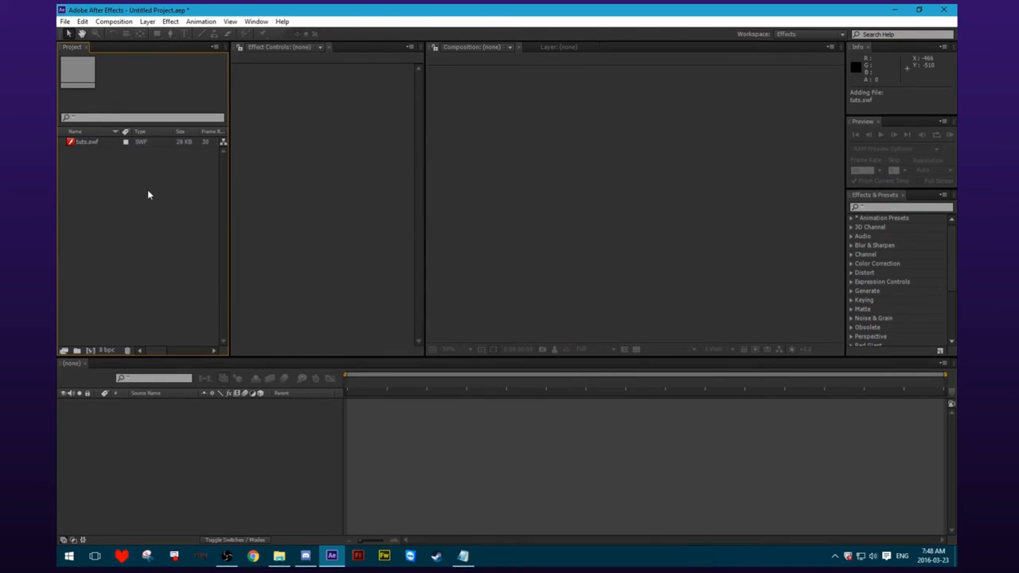
# Create a composition from tuts.swf and set its preview resolution to Full.
pyautogui.click(92, 143)
pyautogui.click(102, 174)
pyautogui.click(91, 143)
pyautogui.click(133, 226)
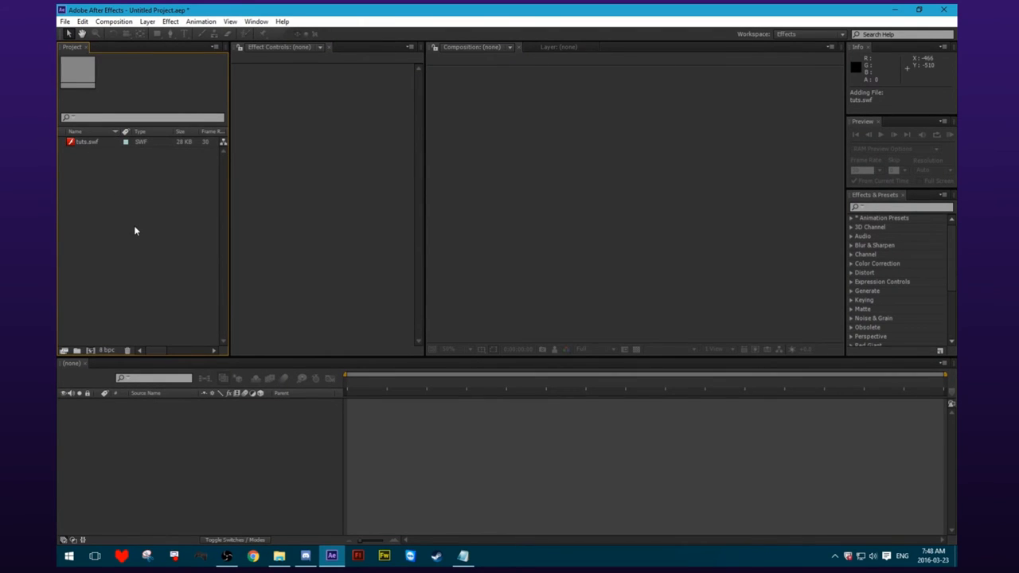
pyautogui.click(97, 142)
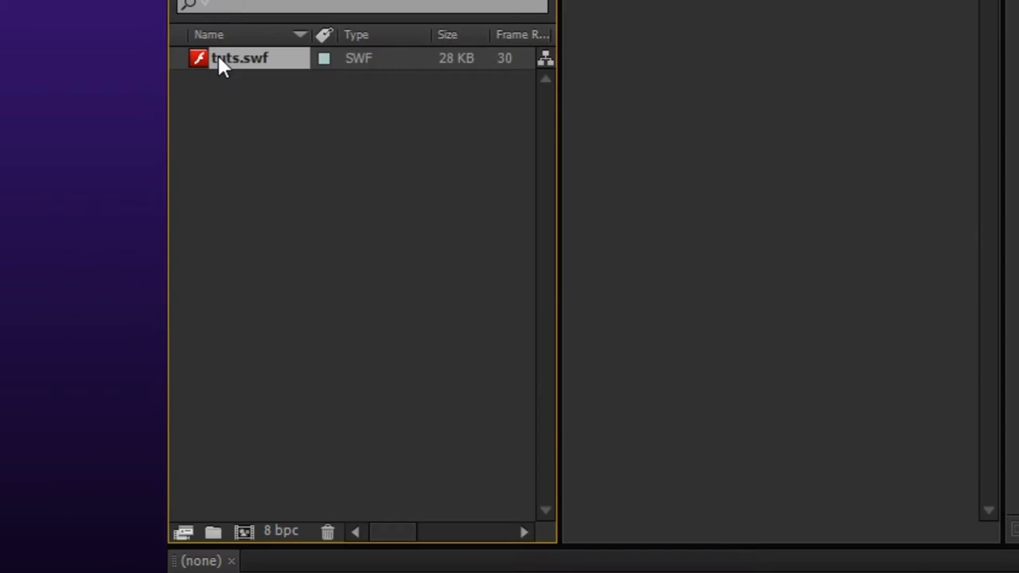
pyautogui.moveTo(261, 59); pyautogui.dragTo(247, 531)
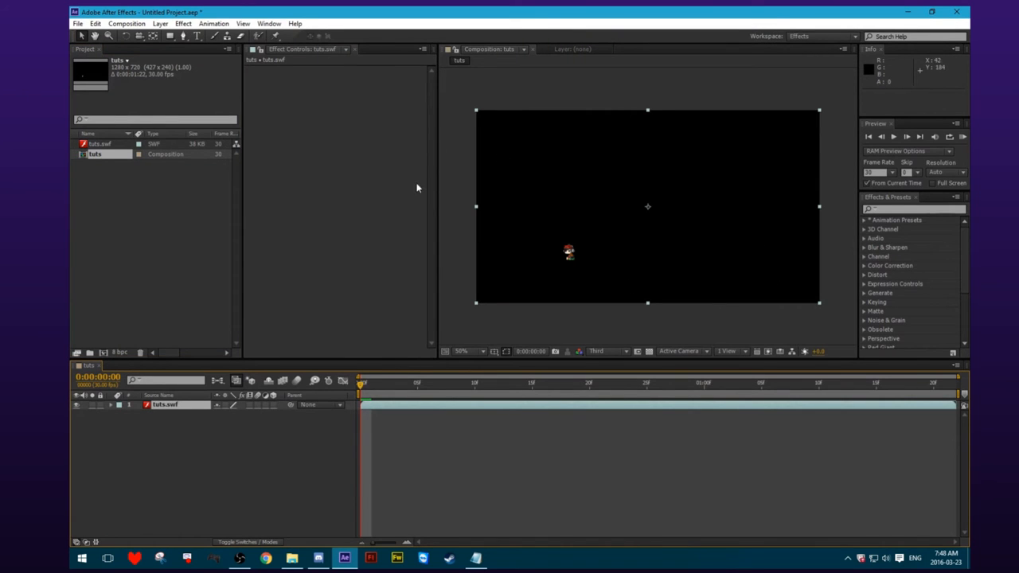
pyautogui.click(615, 355)
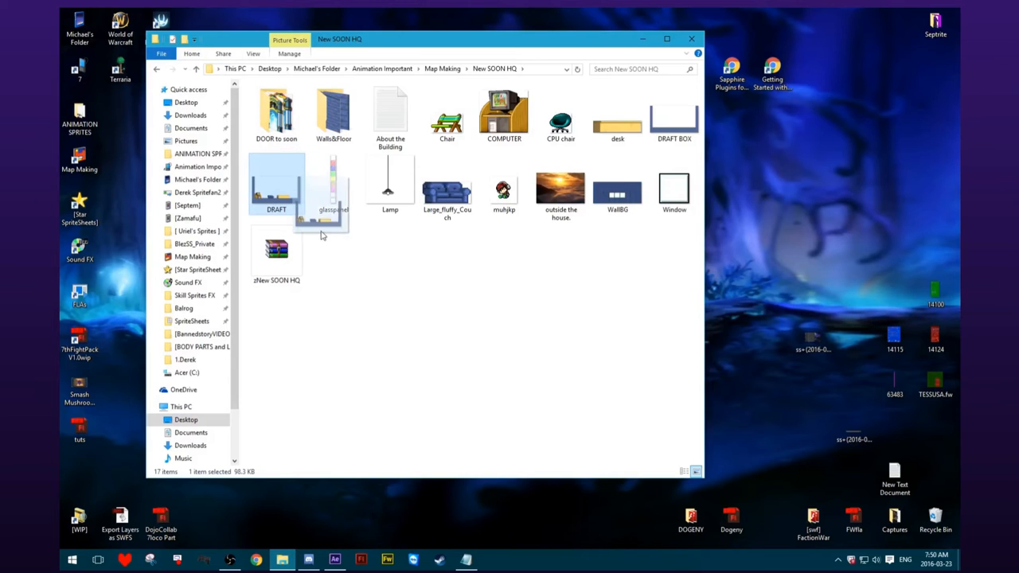
# Import DRAFT.png into the After Effects project, and switch to Flash to place the DRAFT image on Layer 1 of the stage.
pyautogui.moveTo(276, 191); pyautogui.dragTo(143, 235)
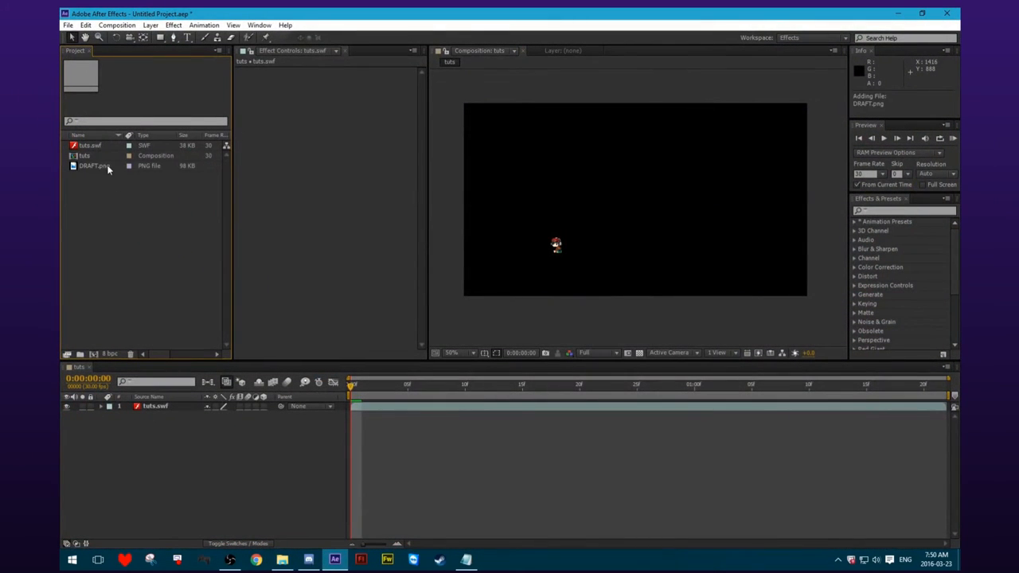
pyautogui.click(147, 206)
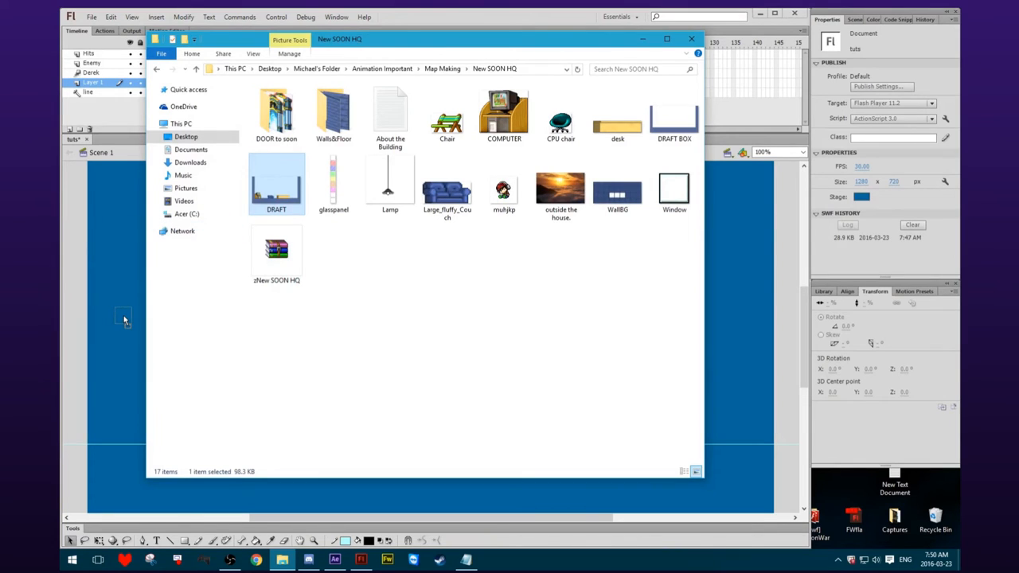
pyautogui.moveTo(123, 318); pyautogui.dragTo(124, 313)
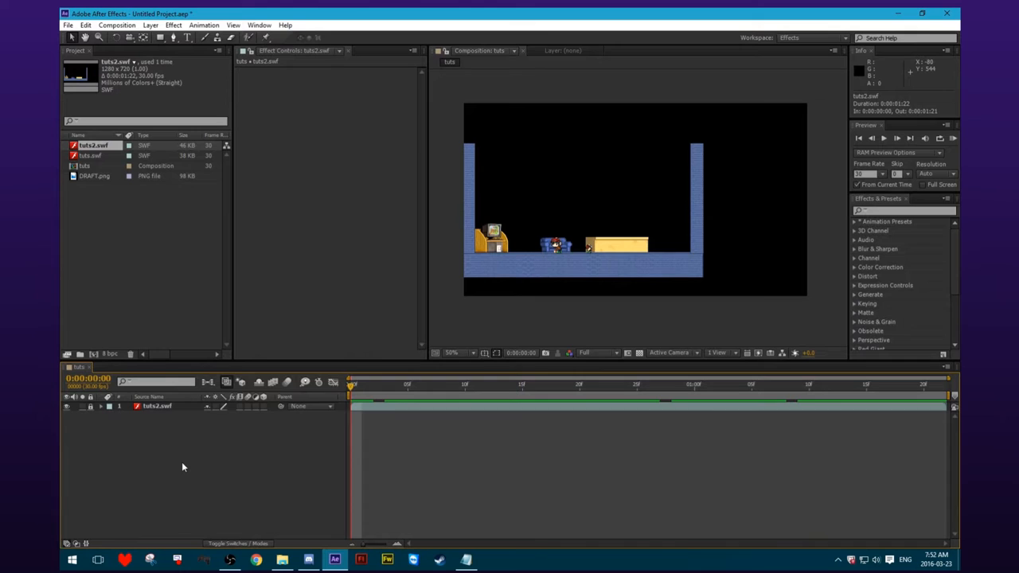
# Add a One-Node Camera named Camera 1 with the 50mm preset to the tuts composition.
pyautogui.rightClick(183, 465)
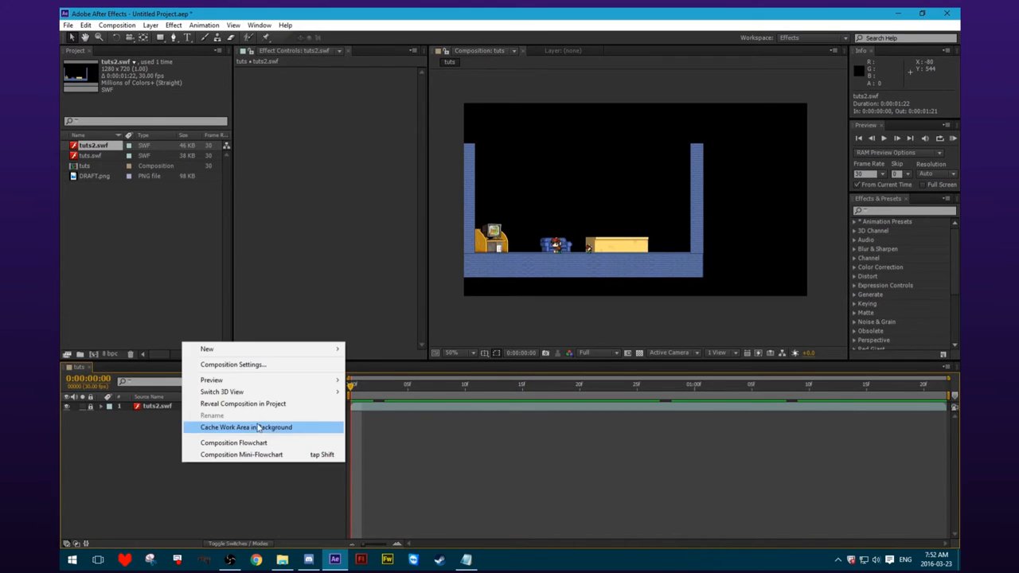
pyautogui.click(167, 470)
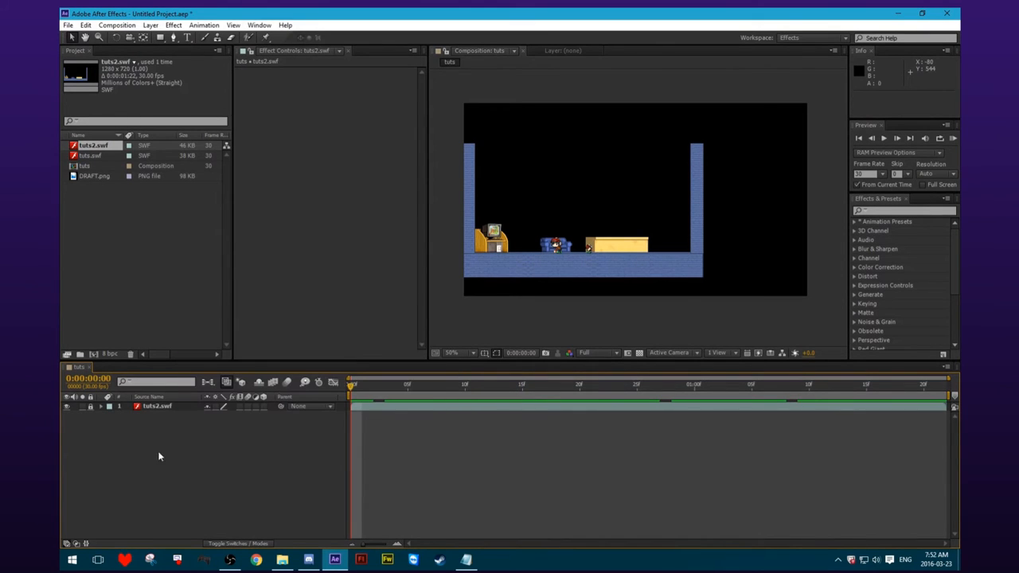
pyautogui.rightClick(141, 433)
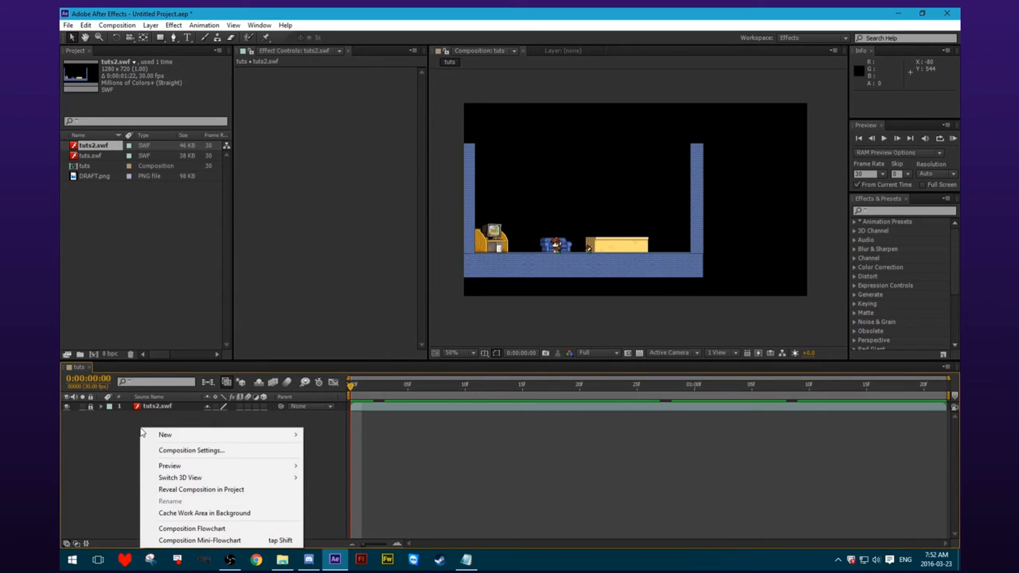
pyautogui.moveTo(165, 434)
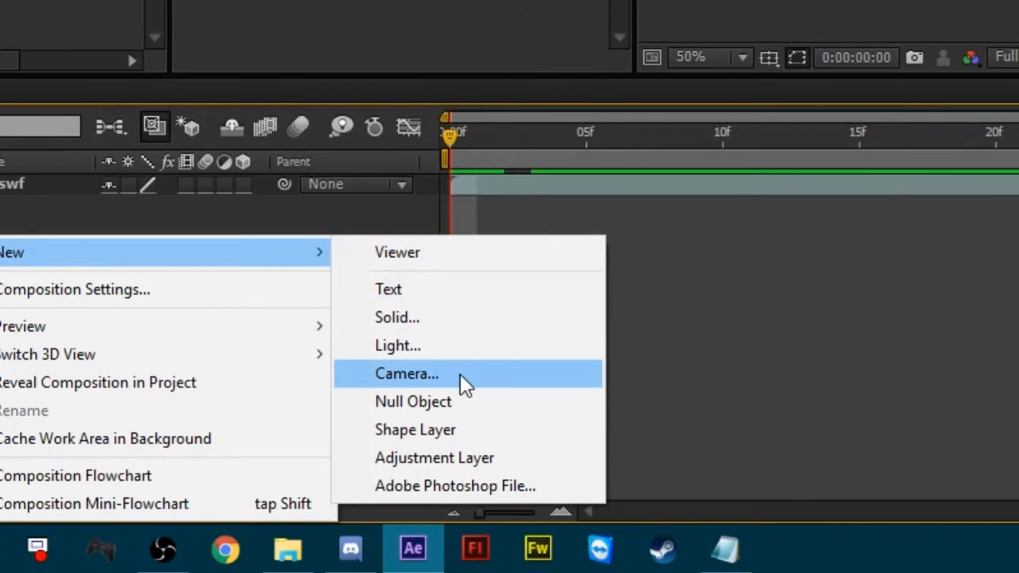
pyautogui.click(461, 374)
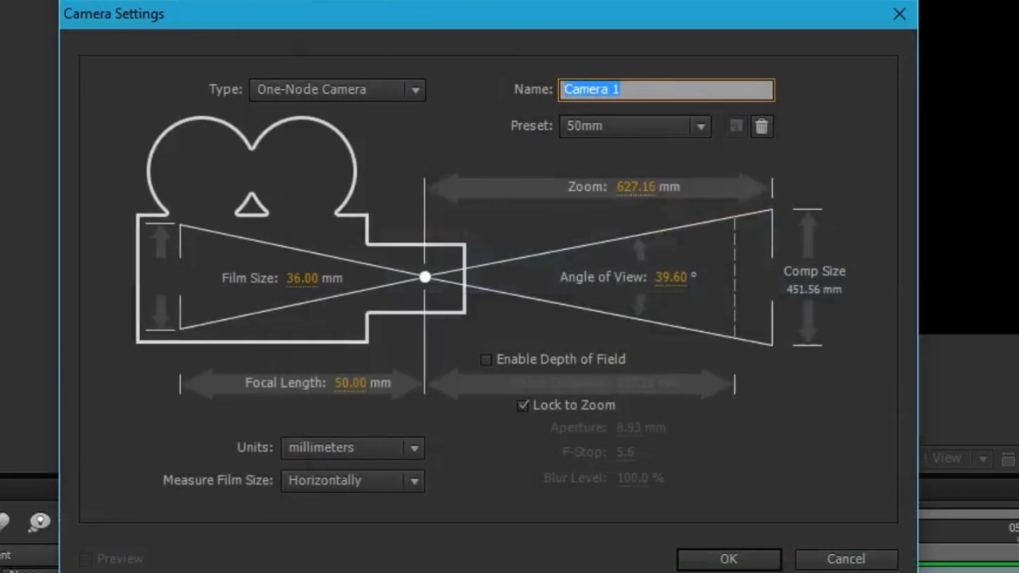
pyautogui.click(390, 91)
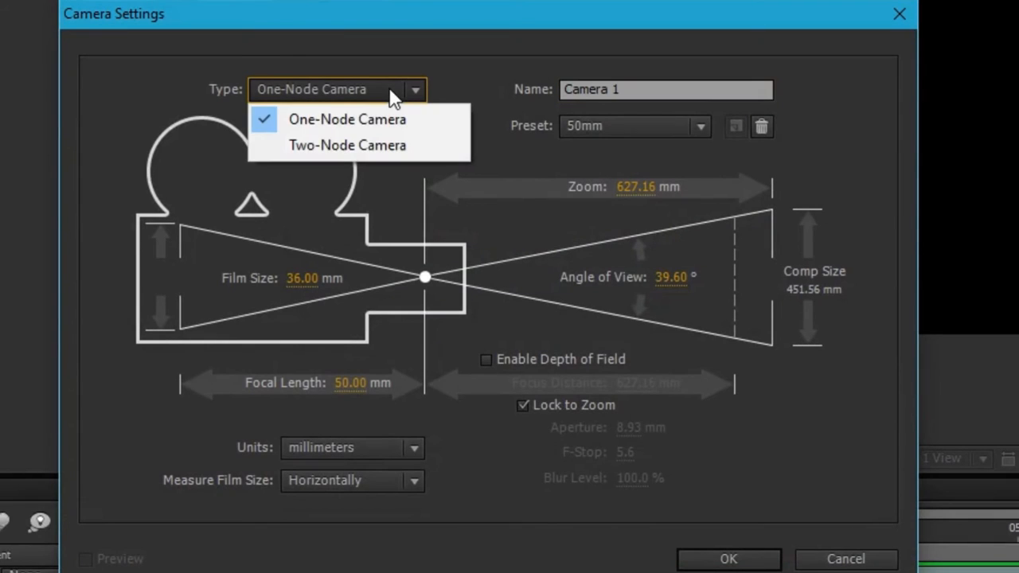
pyautogui.click(329, 119)
pyautogui.click(620, 396)
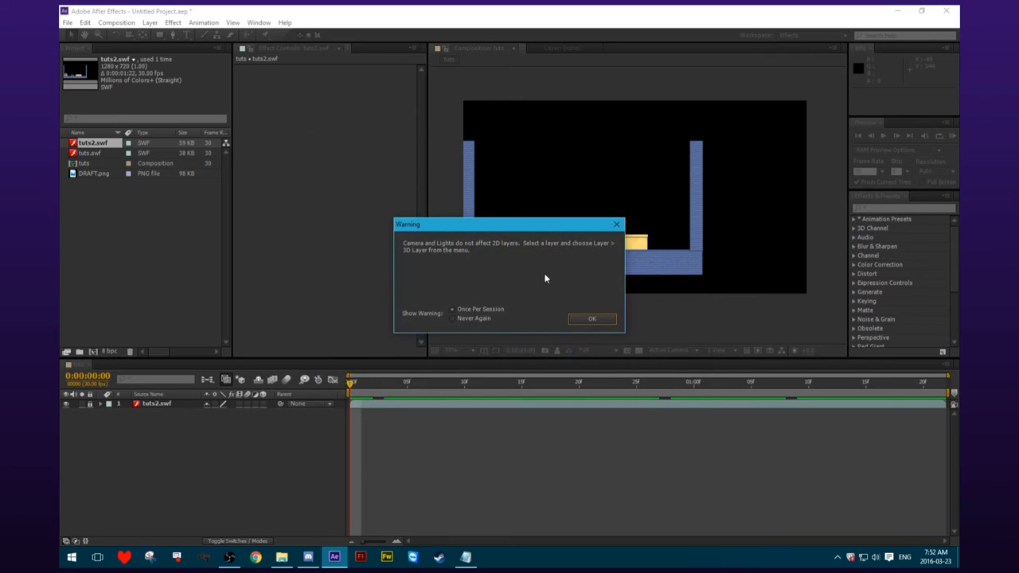
pyautogui.click(584, 321)
# Make the tuts2.swf layer a 3D layer.
pyautogui.click(148, 414)
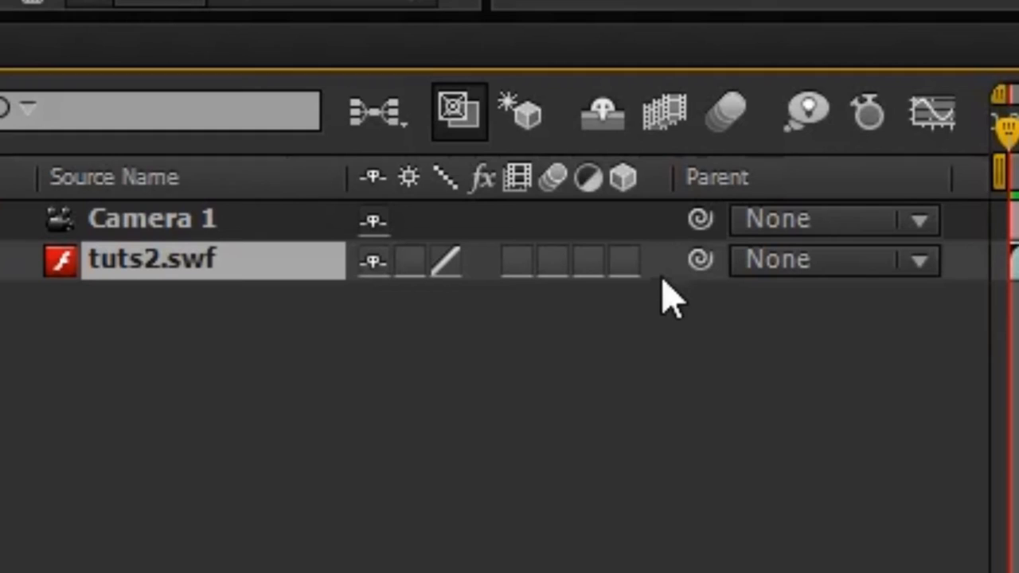
pyautogui.click(261, 413)
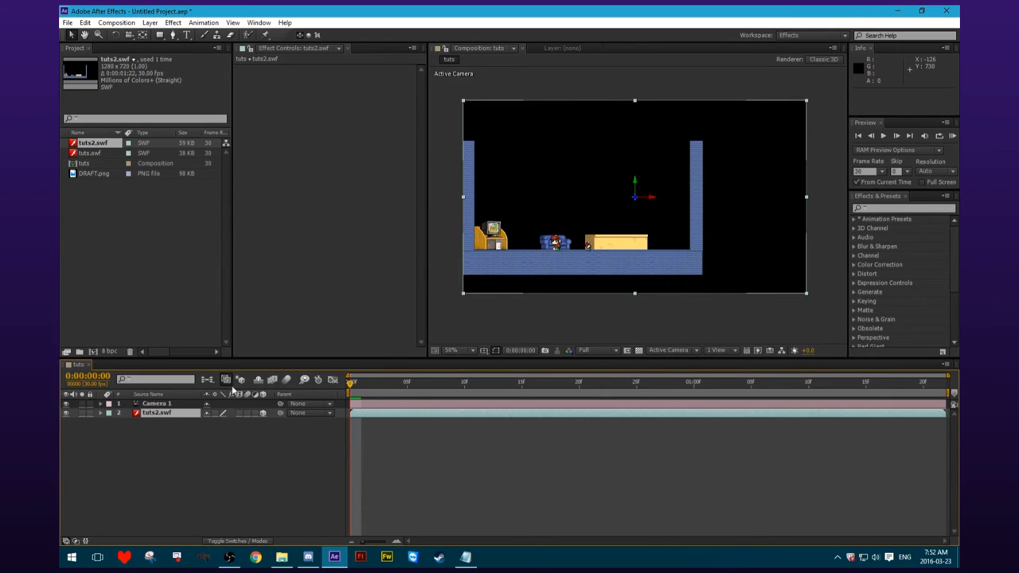
# Expand the Transform properties of Camera 1, try shifting its Position values and undo the changes.
pyautogui.click(133, 406)
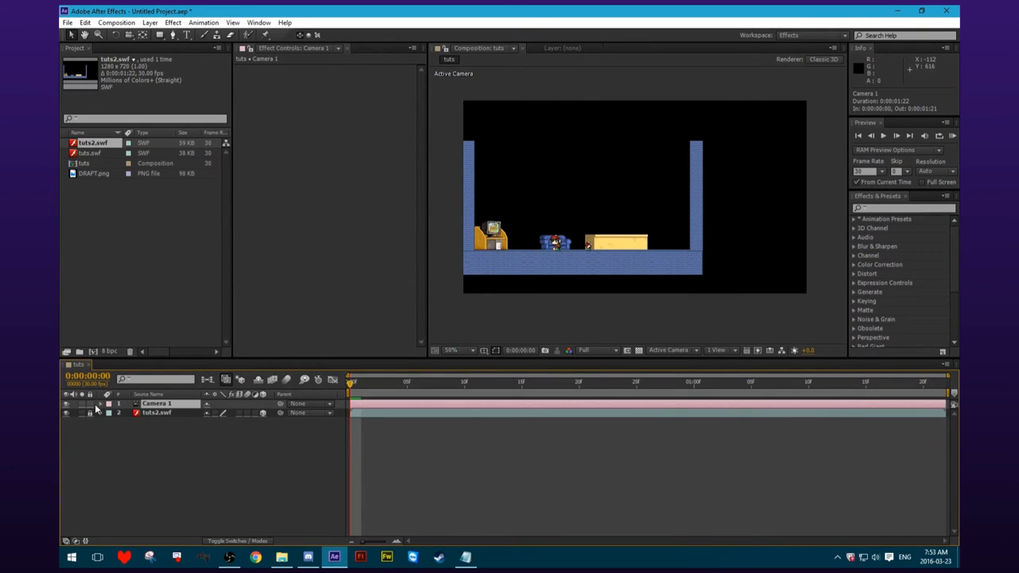
pyautogui.click(101, 405)
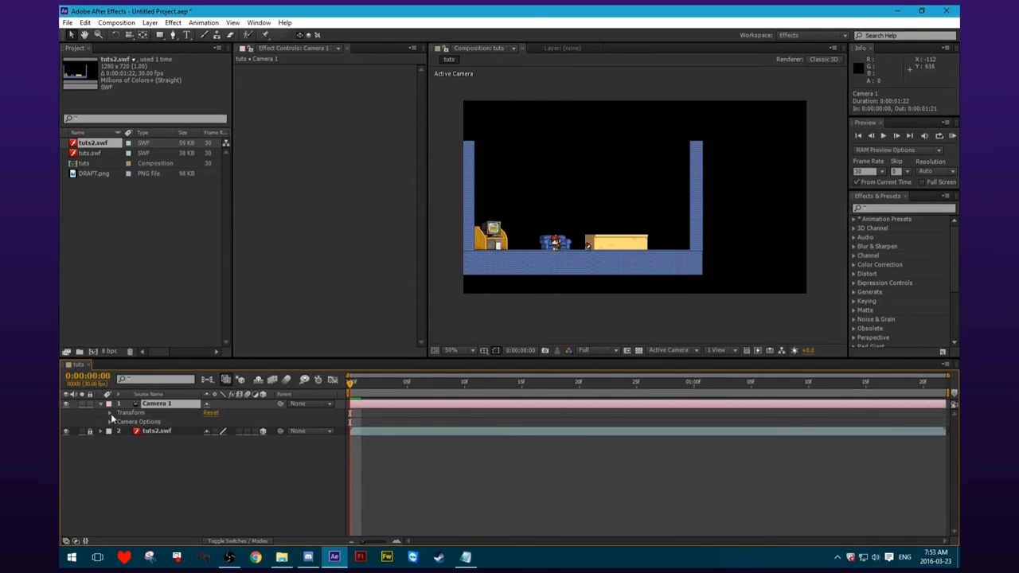
pyautogui.click(111, 413)
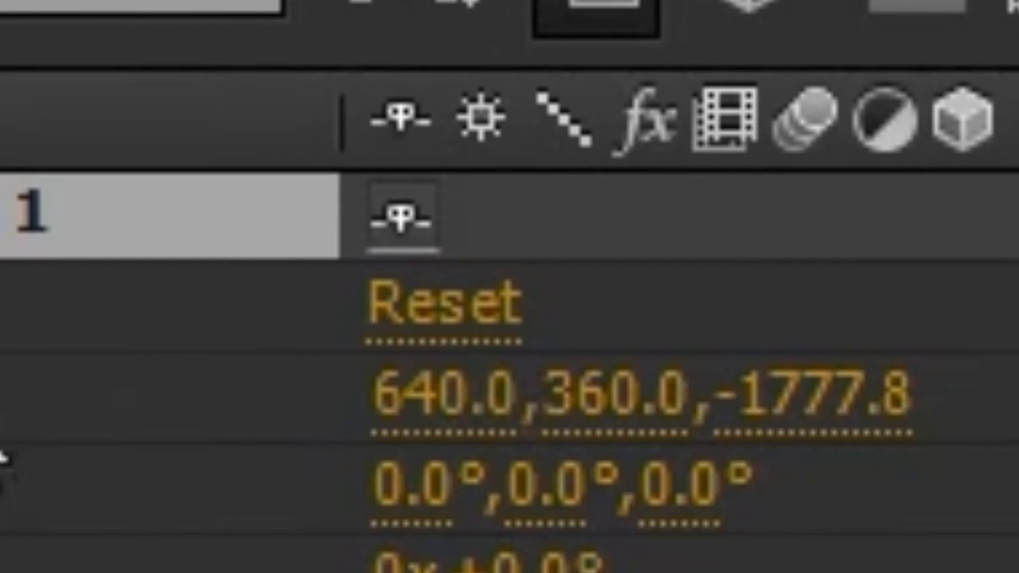
pyautogui.moveTo(445, 396); pyautogui.dragTo(715, 399)
pyautogui.moveTo(239, 421); pyautogui.dragTo(499, 446)
pyautogui.hotkey('ctrl', 'z')
pyautogui.hotkey('ctrl', 'z')
pyautogui.hotkey('ctrl', 'z')
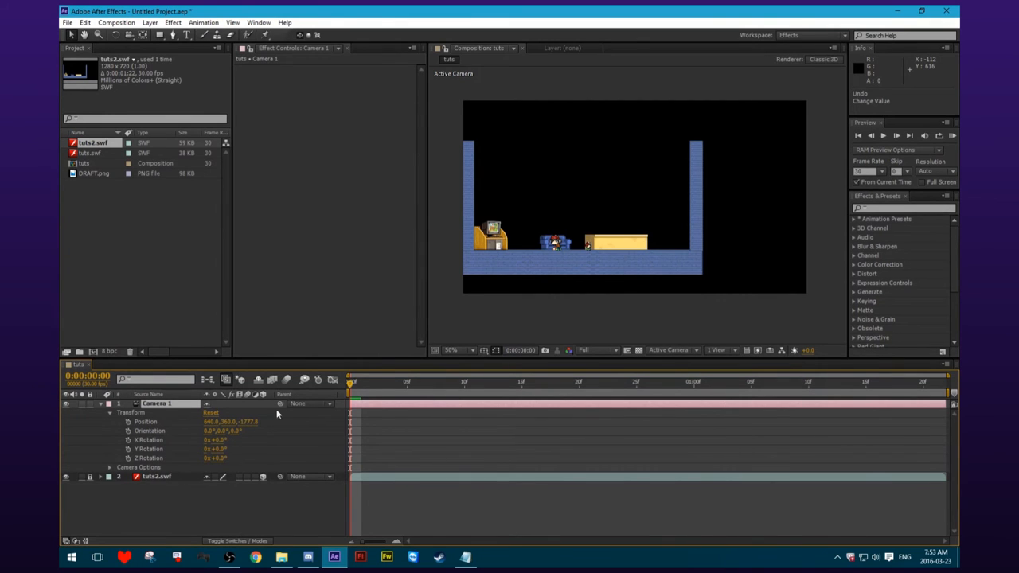
# Move Camera 1 with the Camera tool in the composition view to position 580.0, 406.0, -1777.8.
pyautogui.press('c')
pyautogui.moveTo(569, 223); pyautogui.dragTo(585, 211)
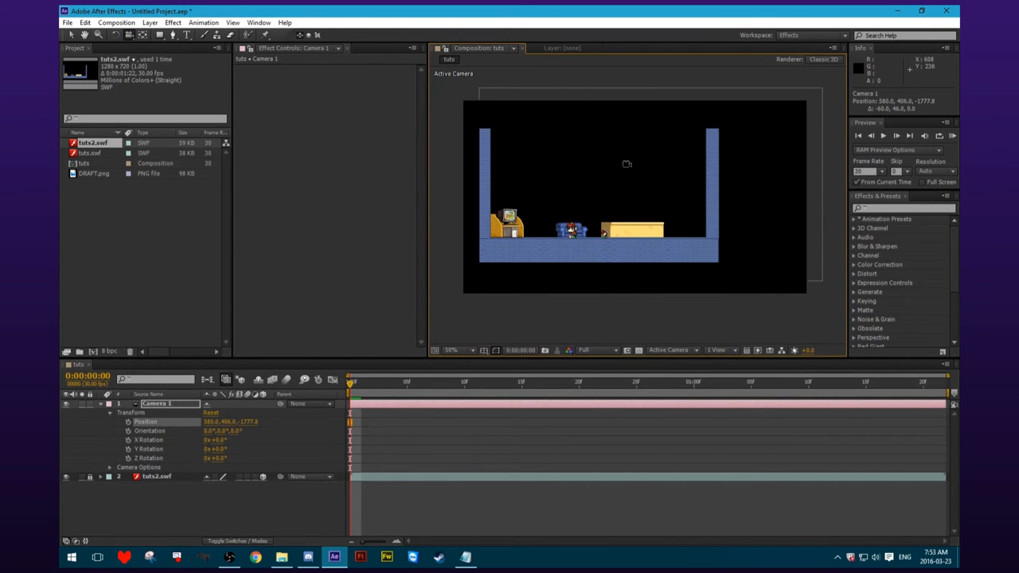
# Try another freehand move of Camera 1 in the composition view and undo it.
pyautogui.moveTo(562, 196); pyautogui.dragTo(700, 202)
pyautogui.hotkey('ctrl', 'z')
pyautogui.hotkey('ctrl', 'z')
pyautogui.hotkey('ctrl', 'z')
pyautogui.hotkey('ctrl', 'z')
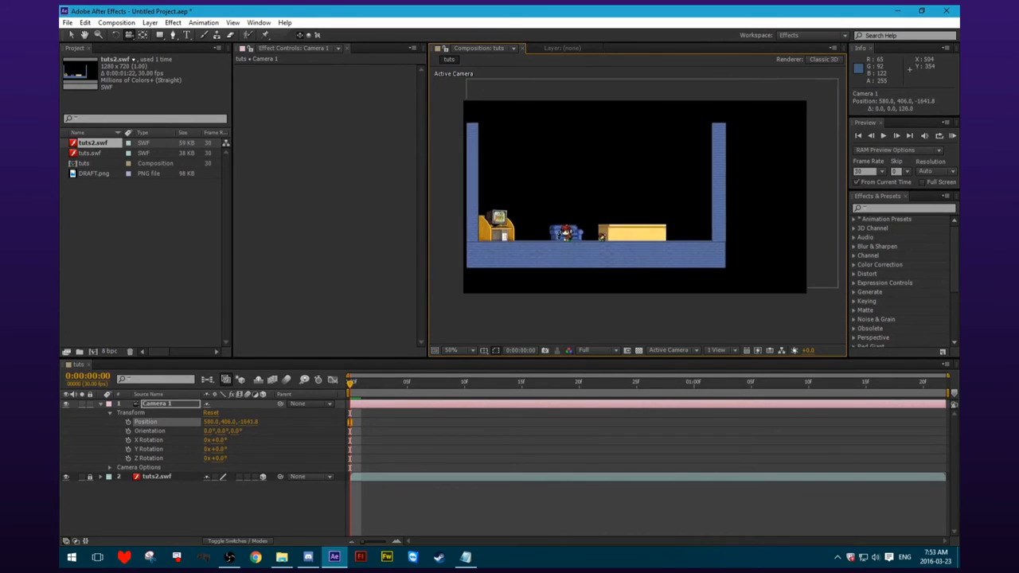
# Reframe the room by moving Camera 1 to about 502.9, 373.6, -1493.7, and return to the Selection tool.
pyautogui.moveTo(629, 183); pyautogui.dragTo(617, 206)
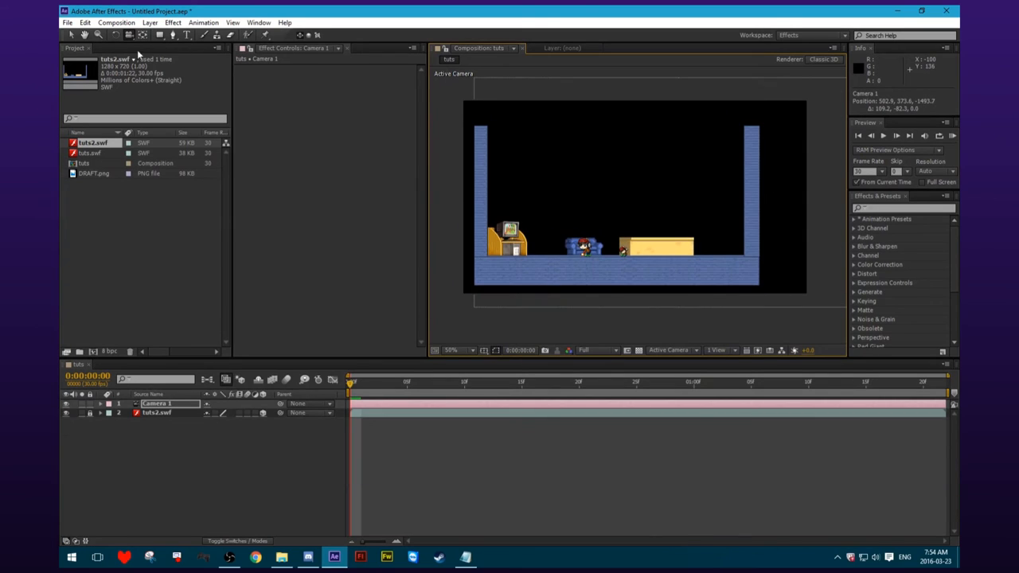
pyautogui.click(70, 35)
# Add a new null object to the tuts composition.
pyautogui.rightClick(239, 426)
pyautogui.moveTo(256, 437)
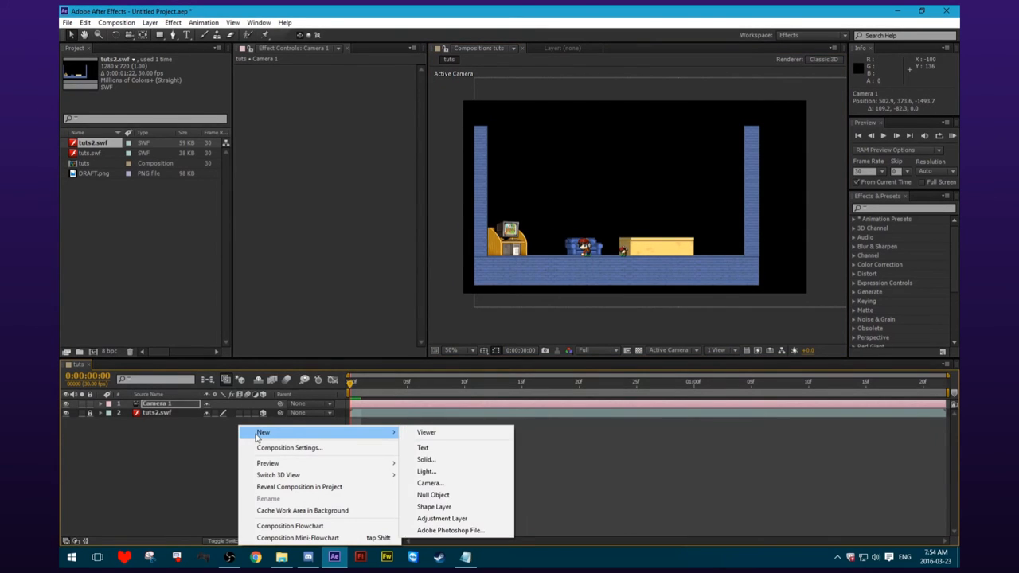
pyautogui.click(450, 495)
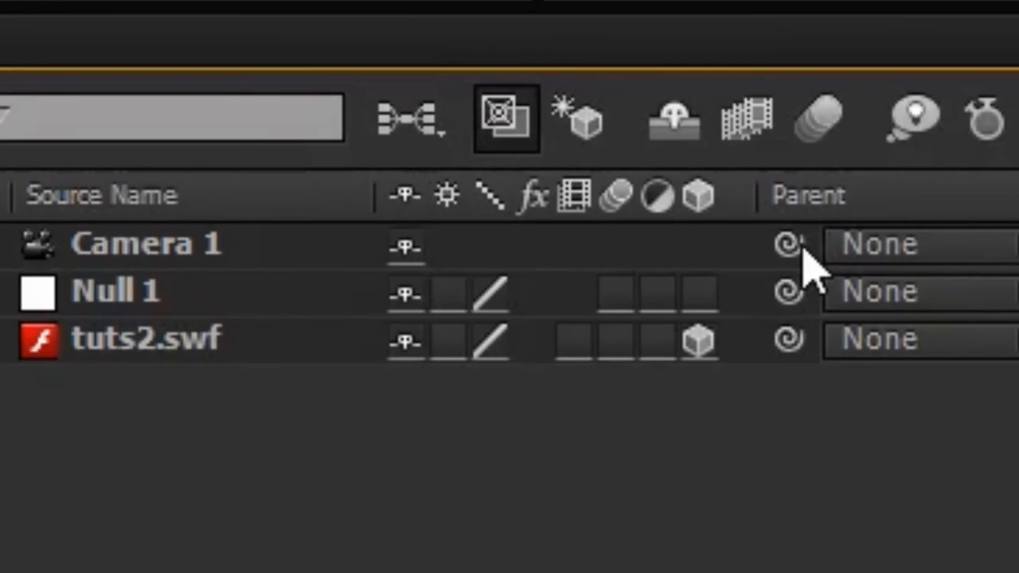
# Parent Camera 1 to the Null 1 layer and select the null.
pyautogui.moveTo(280, 404); pyautogui.dragTo(158, 404)
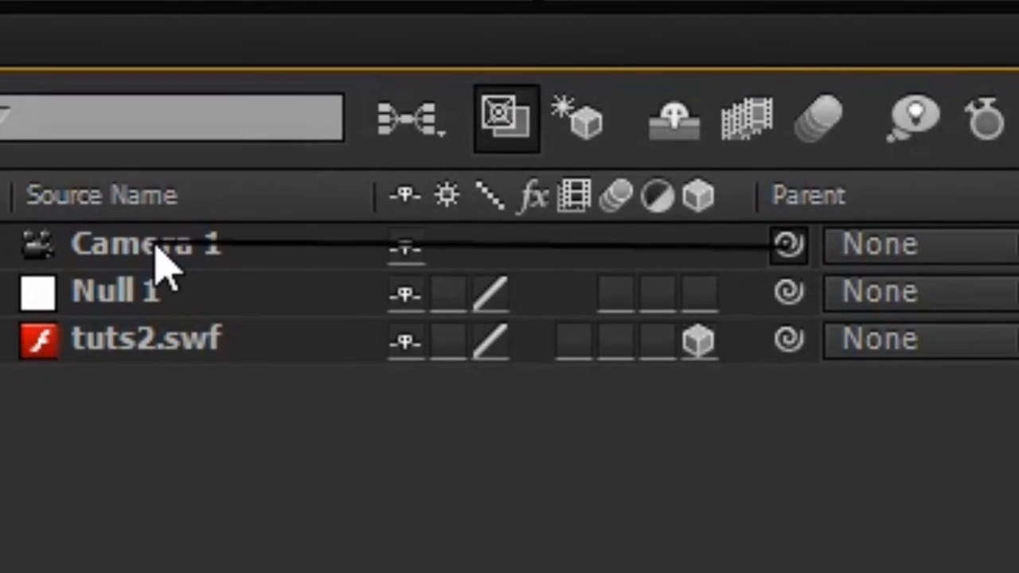
pyautogui.moveTo(156, 245); pyautogui.dragTo(177, 303)
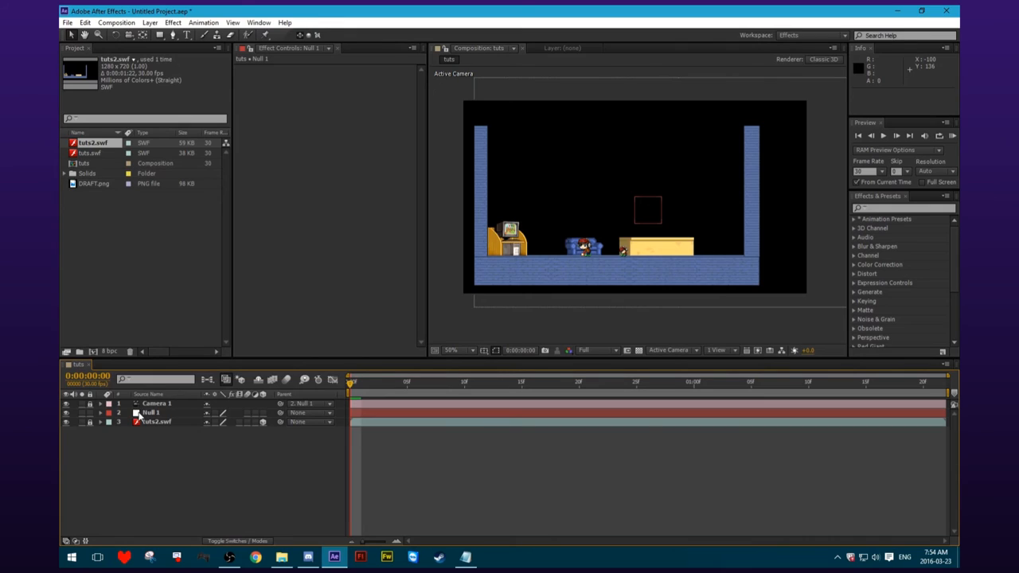
pyautogui.click(148, 413)
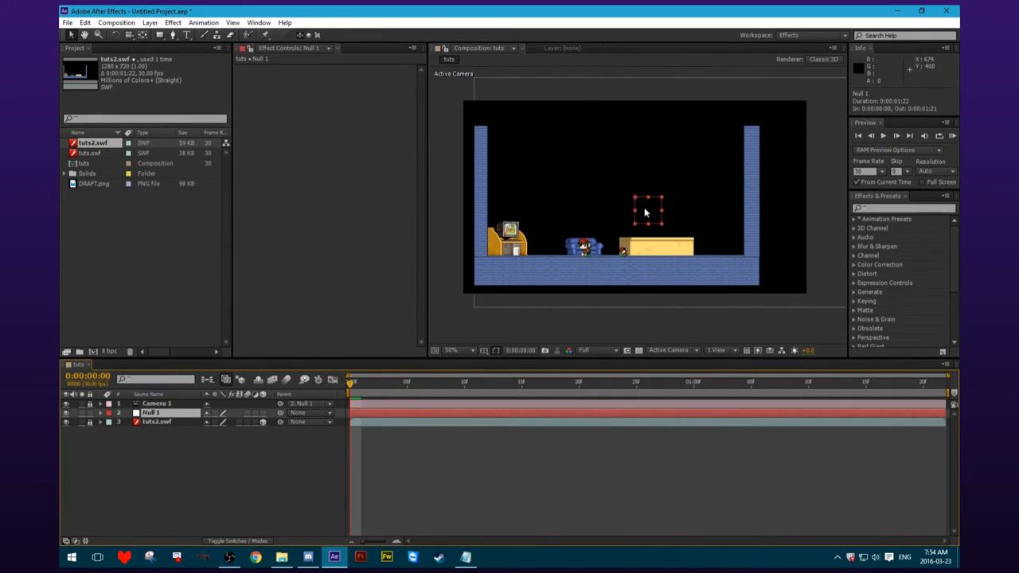
# Turn Null 1 into a 3D layer and reposition it in the composition view to test how it moves the camera.
pyautogui.moveTo(645, 211); pyautogui.dragTo(610, 208)
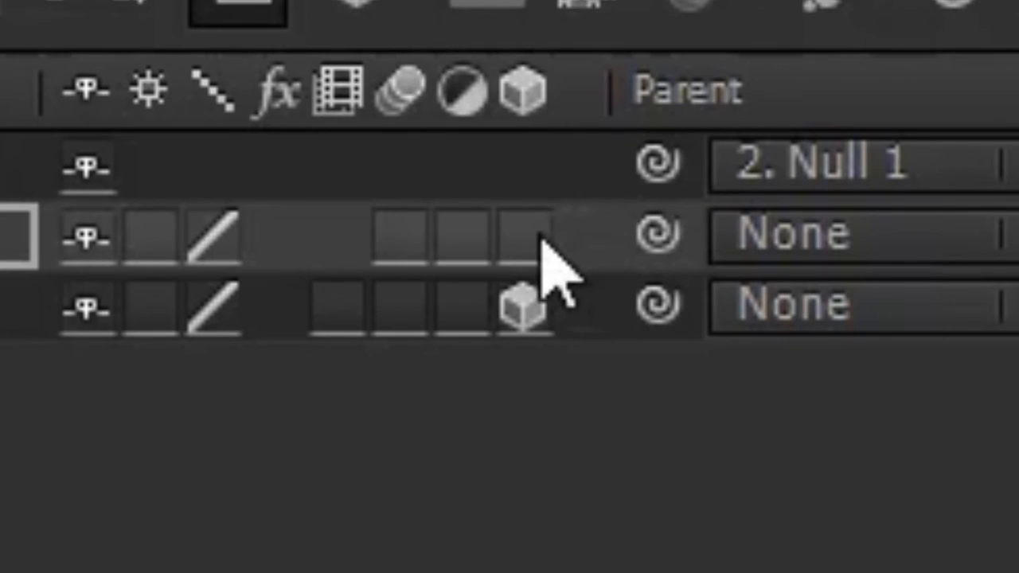
pyautogui.click(262, 412)
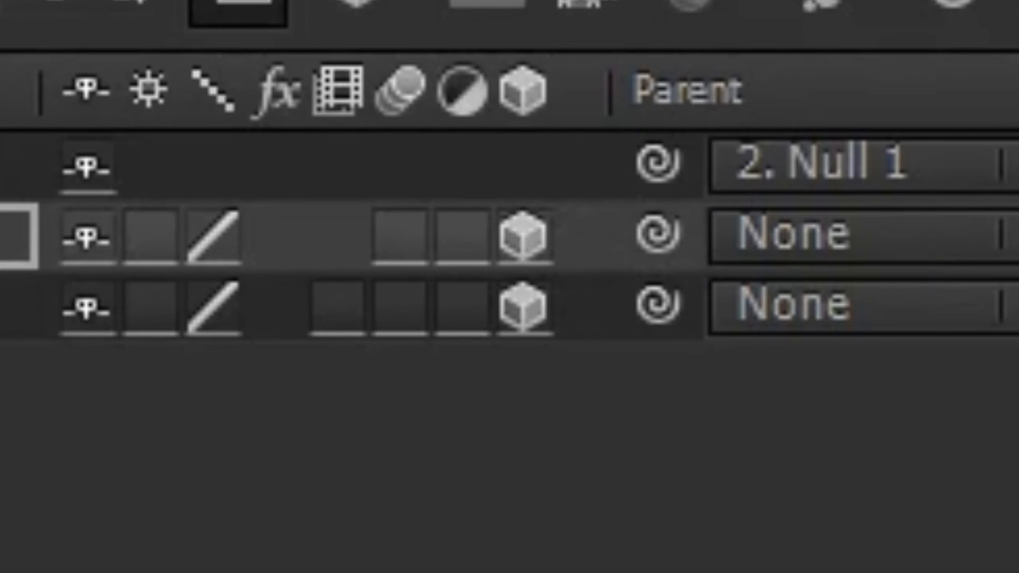
pyautogui.moveTo(185, 452); pyautogui.dragTo(215, 451)
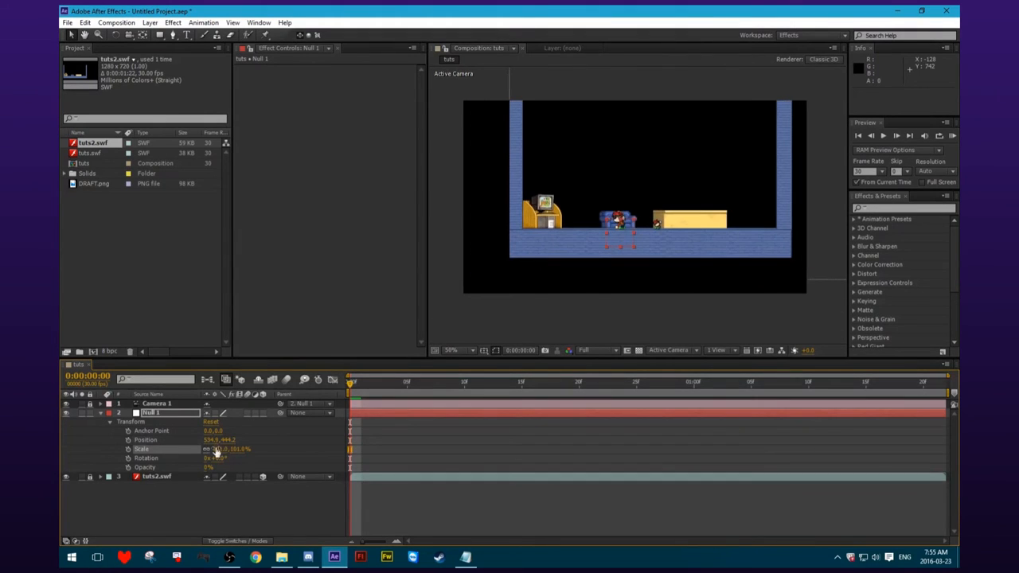
pyautogui.click(262, 413)
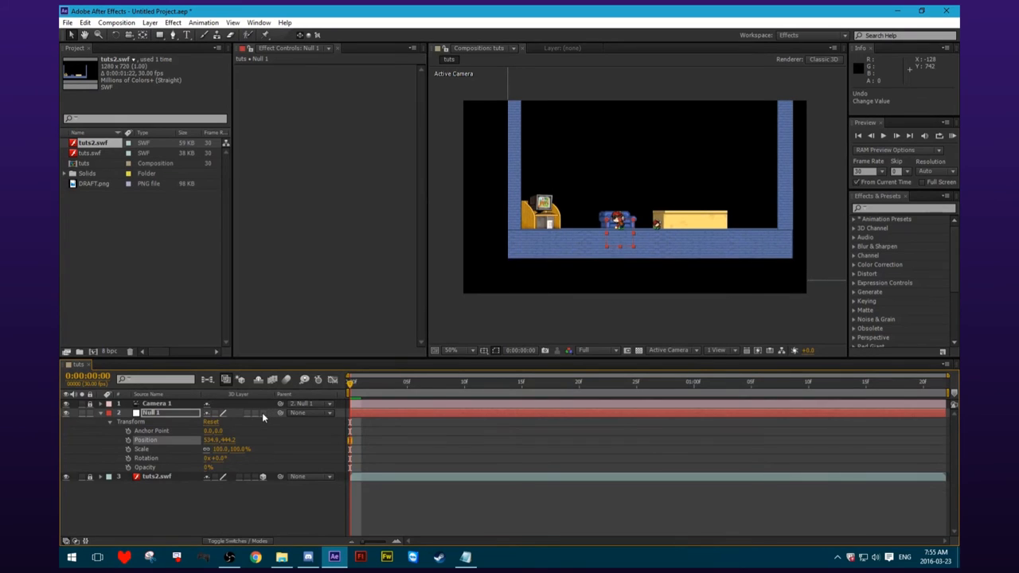
pyautogui.moveTo(685, 217); pyautogui.dragTo(722, 216)
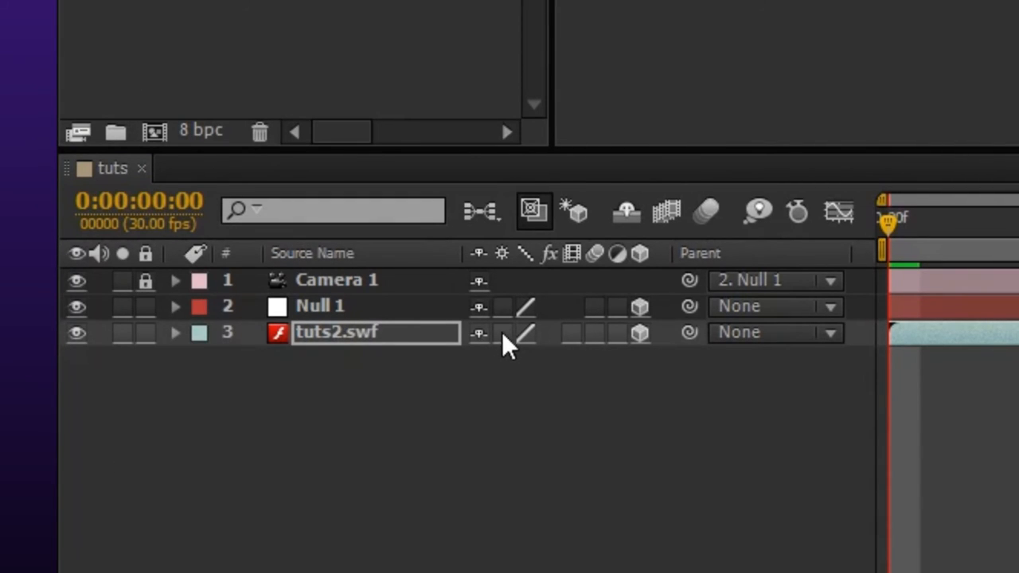
# Enable continuous rasterization for the tuts2.swf layer.
pyautogui.click(501, 334)
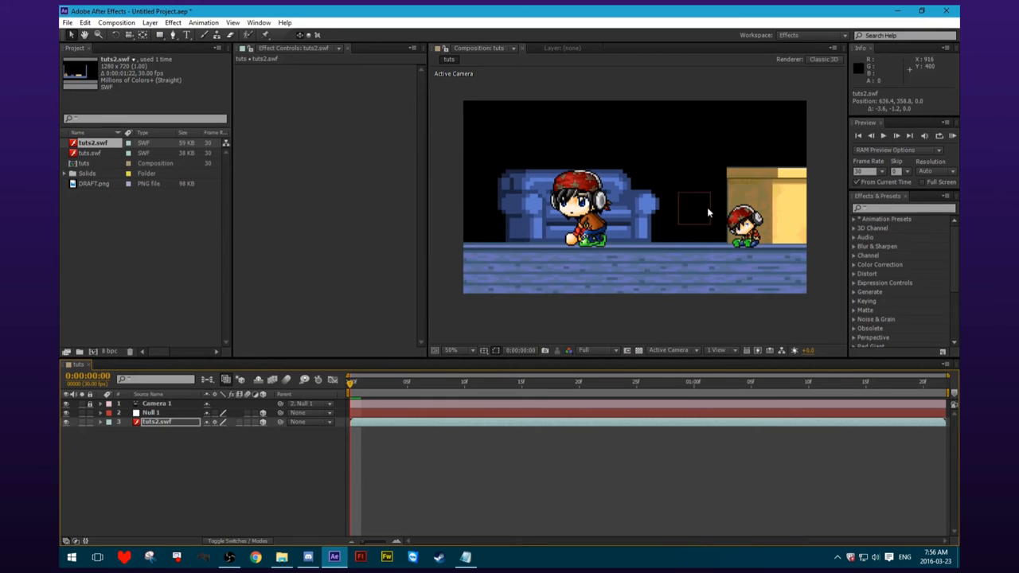
# Turn on Position keyframing for Camera 1 at the first frame and add a second Position keyframe at frame 6.
pyautogui.click(101, 404)
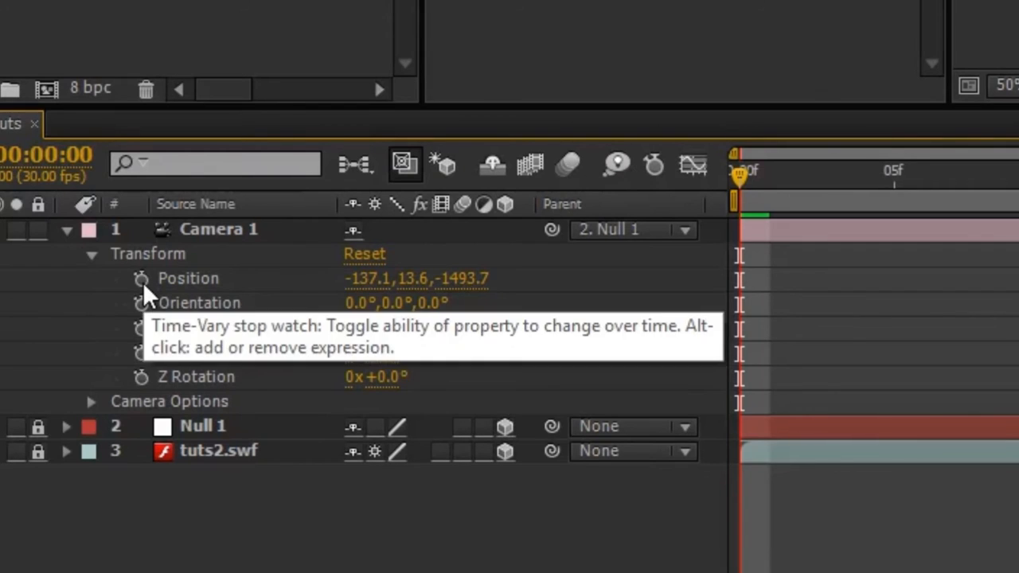
pyautogui.click(141, 280)
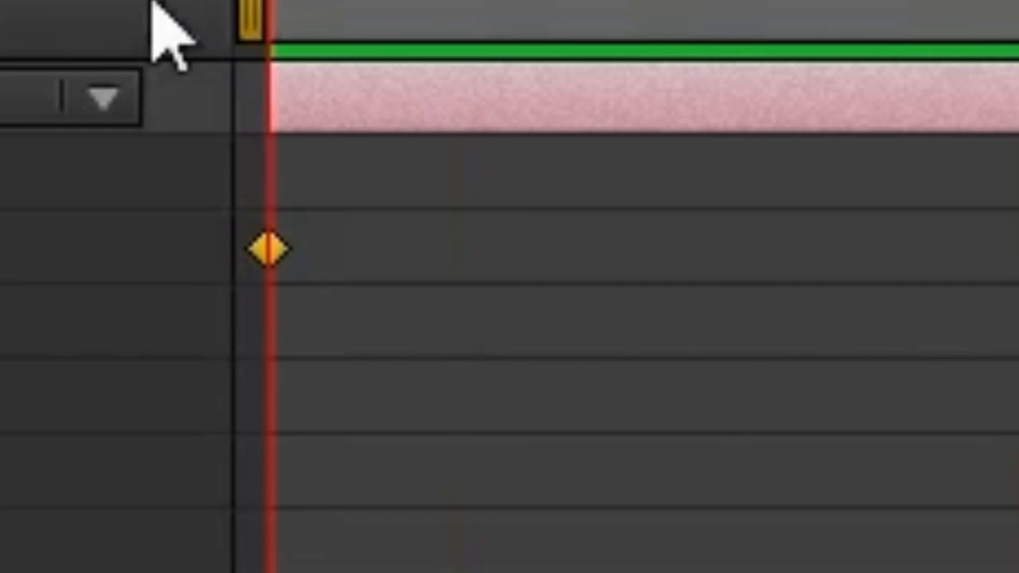
pyautogui.moveTo(269, 4); pyautogui.dragTo(928, 4)
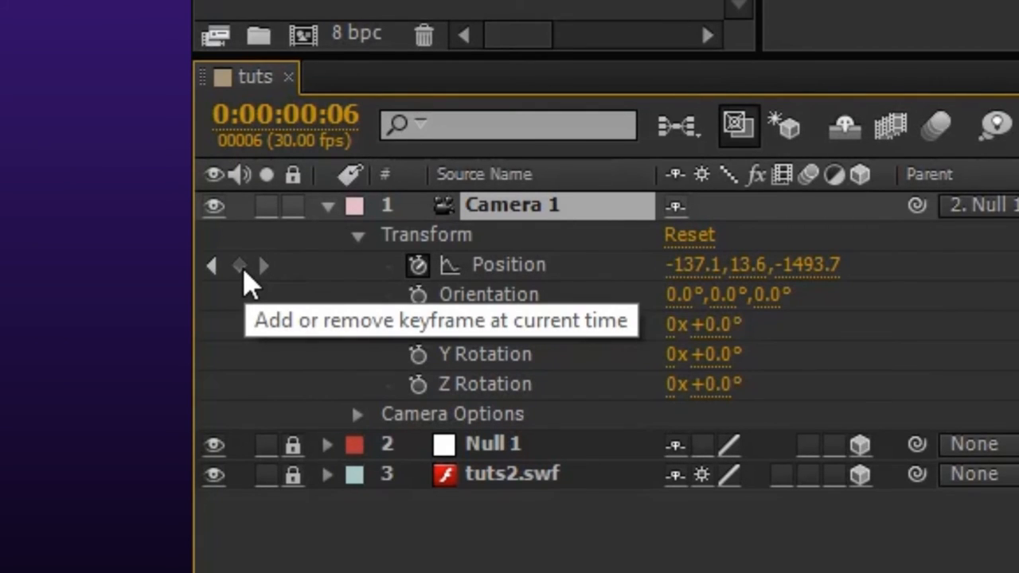
pyautogui.click(239, 265)
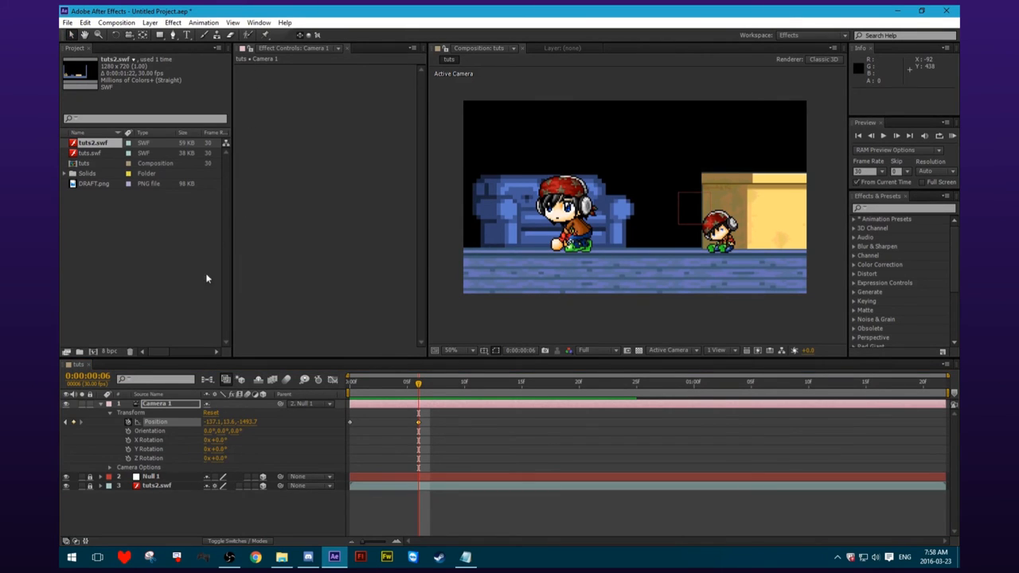
# Collapse Camera 1's properties and lock the layer.
pyautogui.click(98, 405)
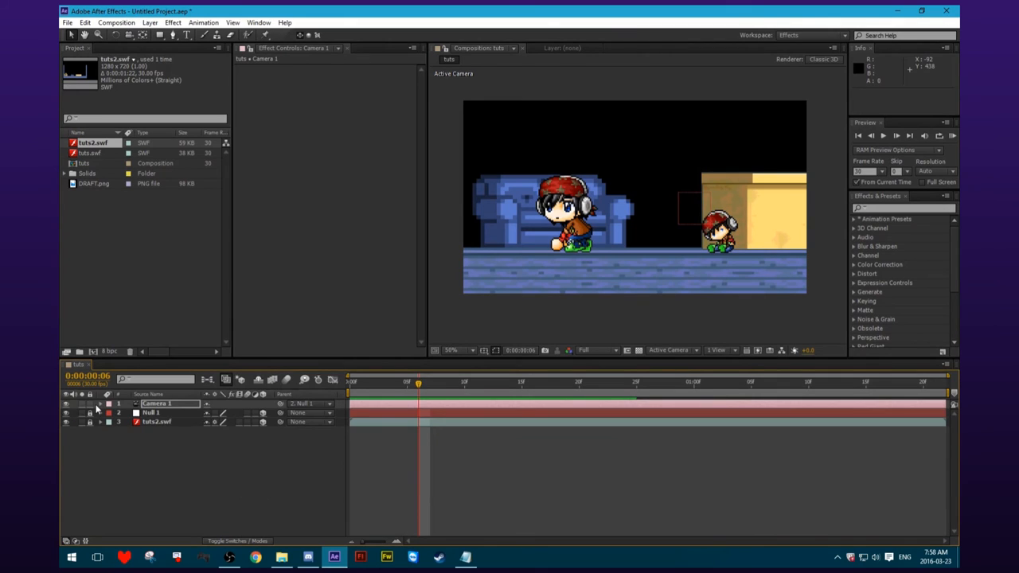
pyautogui.click(92, 405)
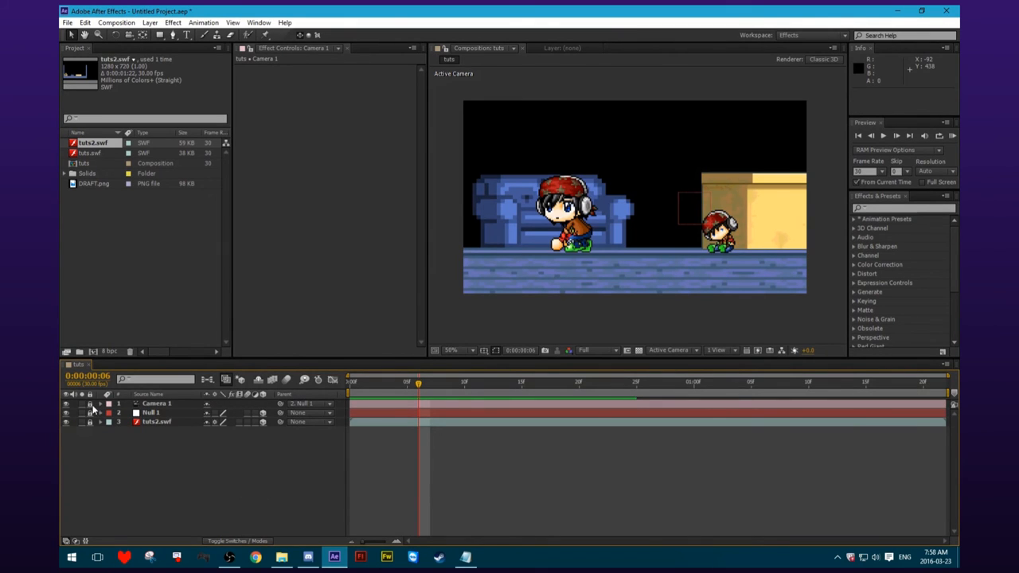
pyautogui.click(100, 406)
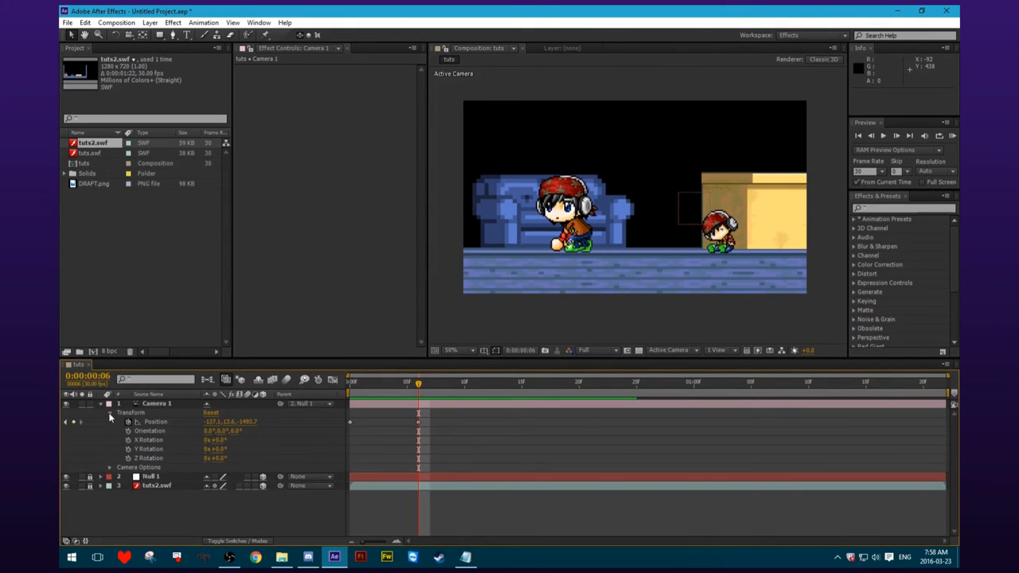
pyautogui.click(109, 413)
# At frame 16, keyframe Null 1's Position at about 527.5, 489.1, 1152.0.
pyautogui.moveTo(648, 385); pyautogui.dragTo(533, 386)
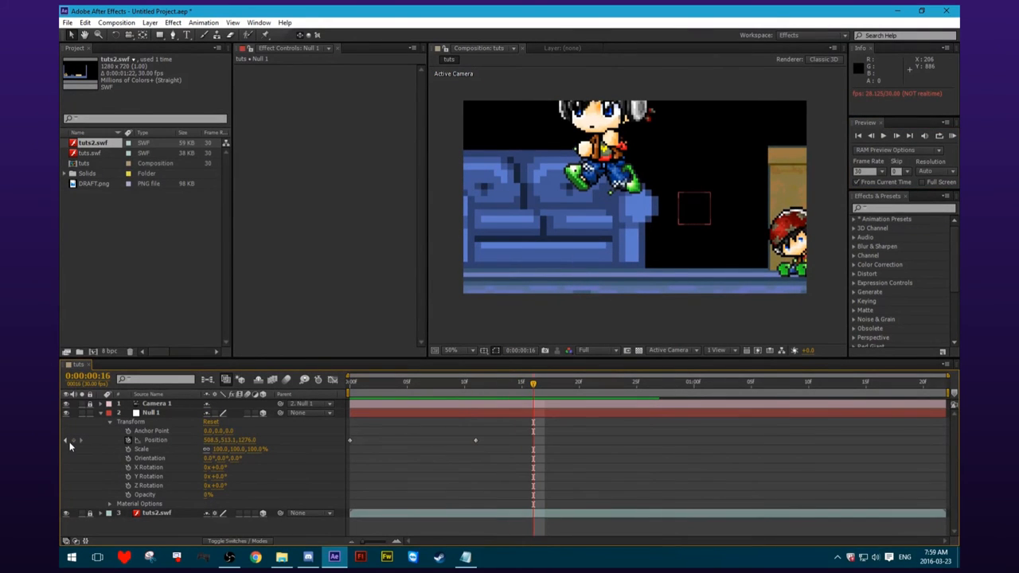
pyautogui.moveTo(250, 443); pyautogui.dragTo(222, 442)
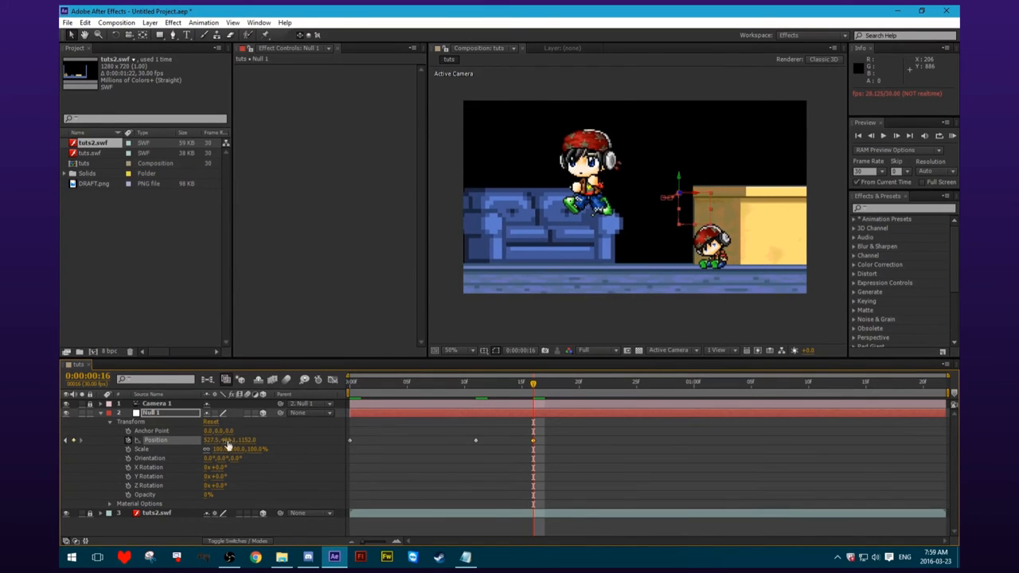
# Play back the null-driven camera move and return to the first frame.
pyautogui.click(884, 138)
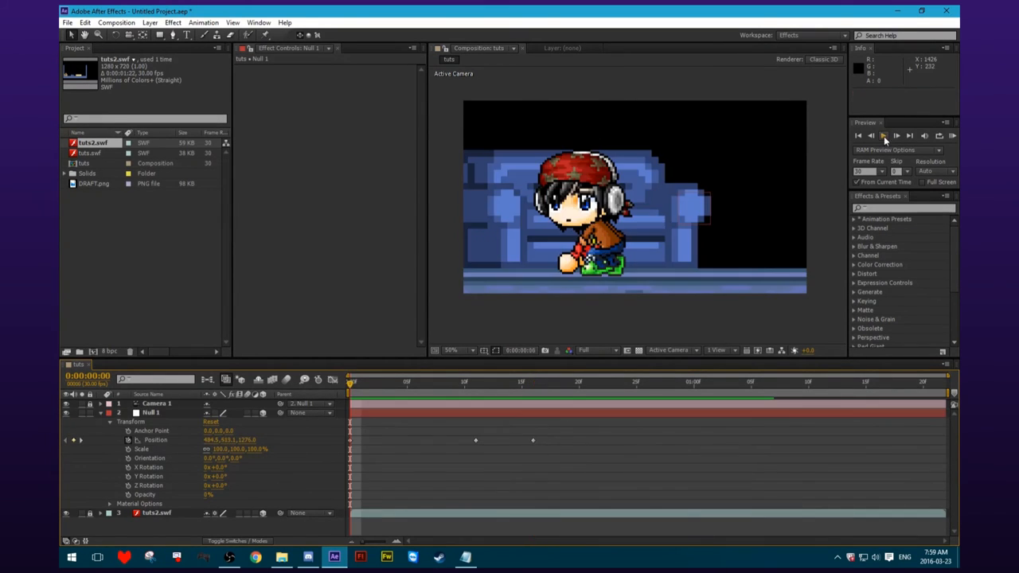
pyautogui.click(882, 137)
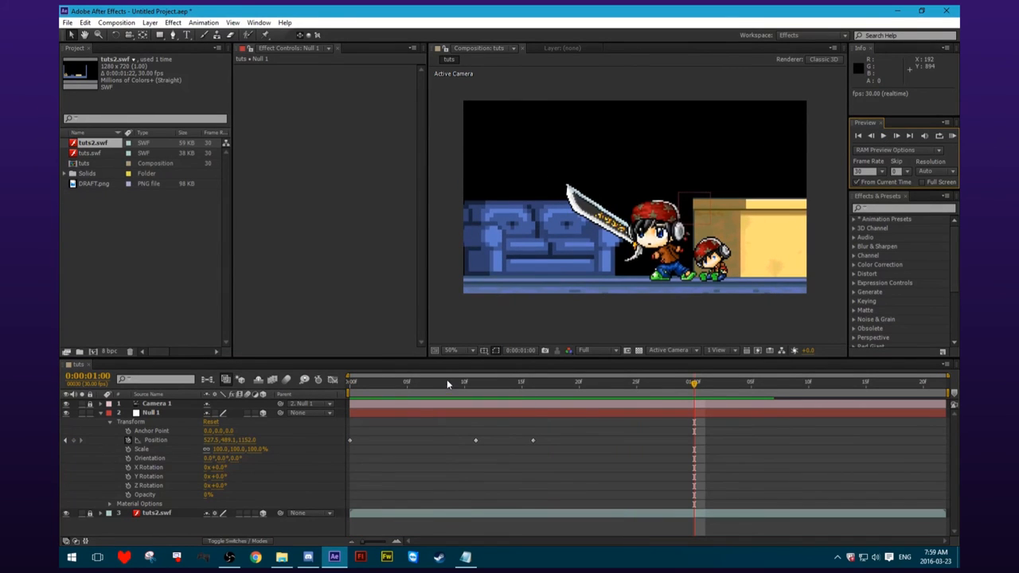
pyautogui.click(383, 387)
pyautogui.moveTo(383, 393); pyautogui.dragTo(352, 390)
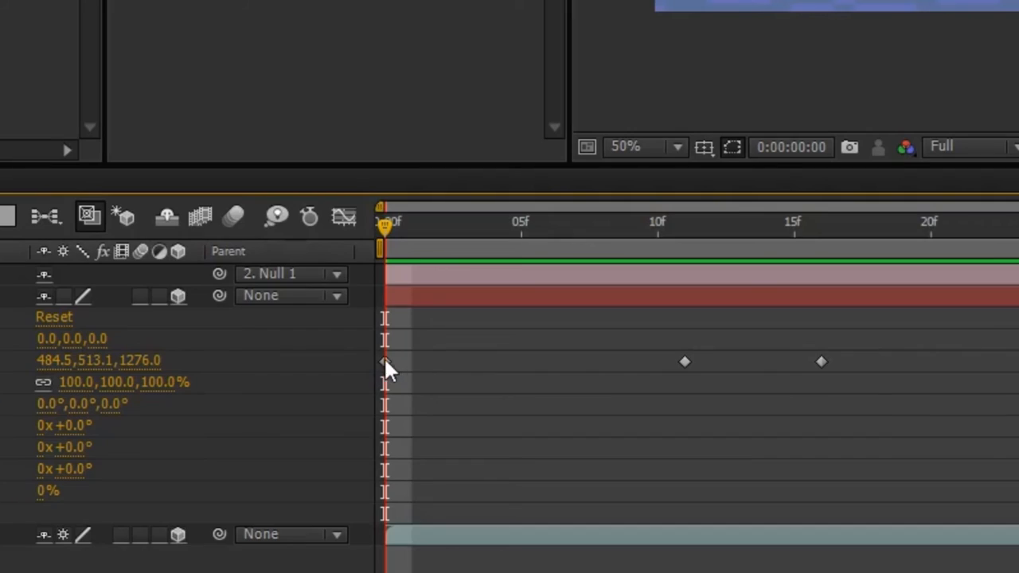
# Set the spatial interpolation of all three Null 1 Position keyframes to Linear.
pyautogui.moveTo(559, 443); pyautogui.dragTo(343, 438)
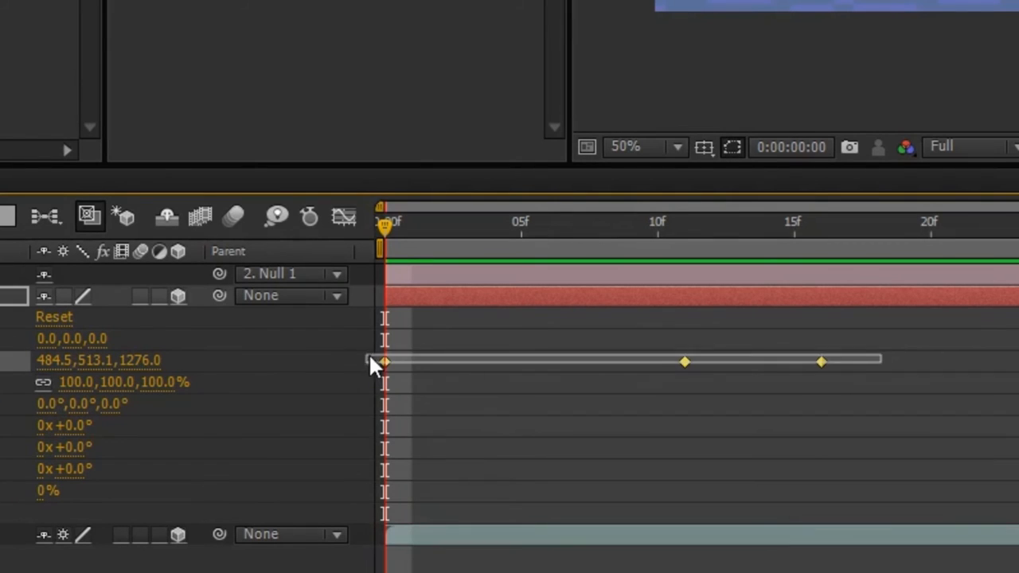
pyautogui.moveTo(369, 357); pyautogui.dragTo(372, 358)
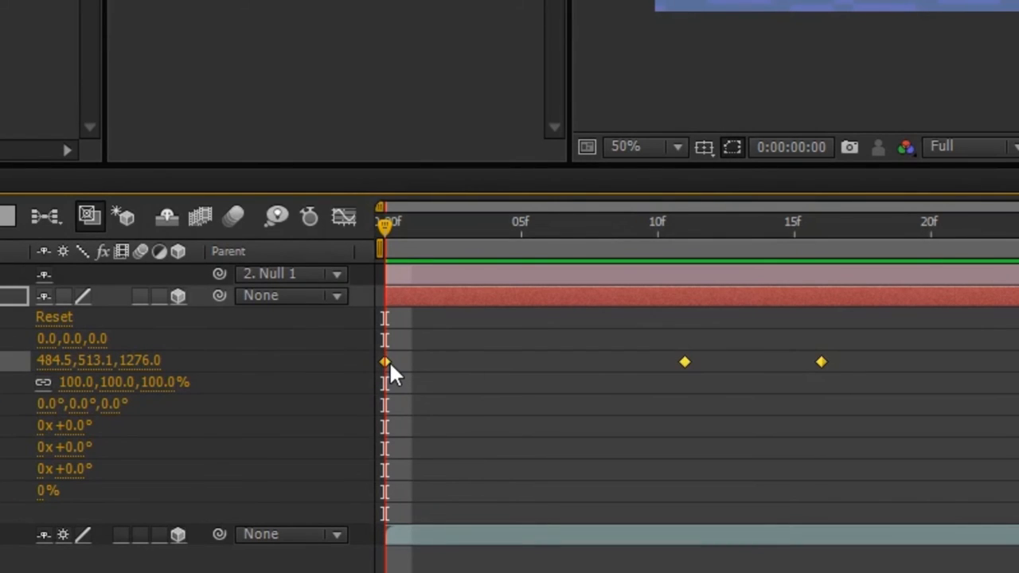
pyautogui.rightClick(386, 362)
pyautogui.click(923, 330)
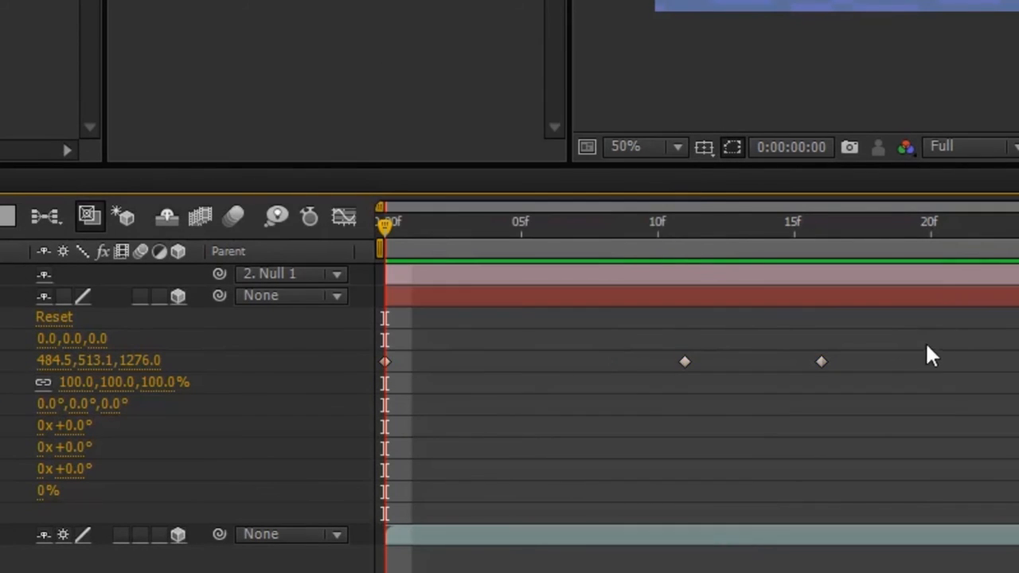
pyautogui.moveTo(924, 342); pyautogui.dragTo(381, 386)
pyautogui.rightClick(385, 362)
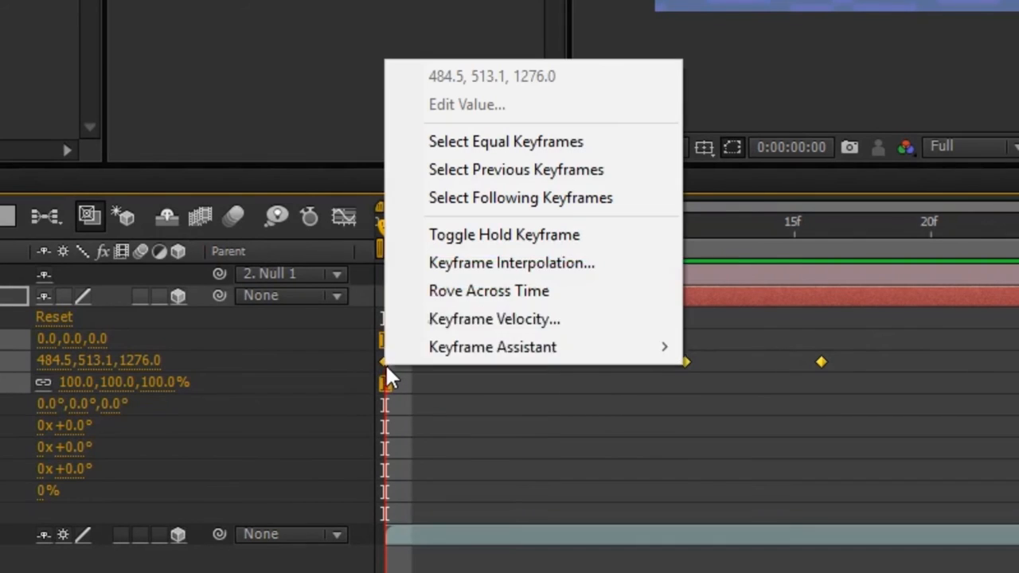
pyautogui.click(560, 268)
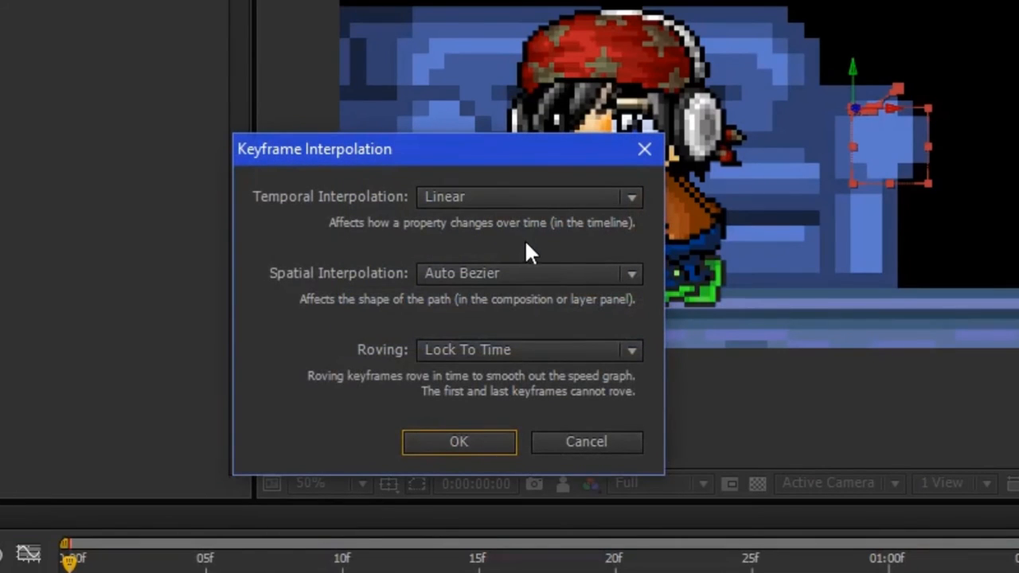
pyautogui.click(530, 272)
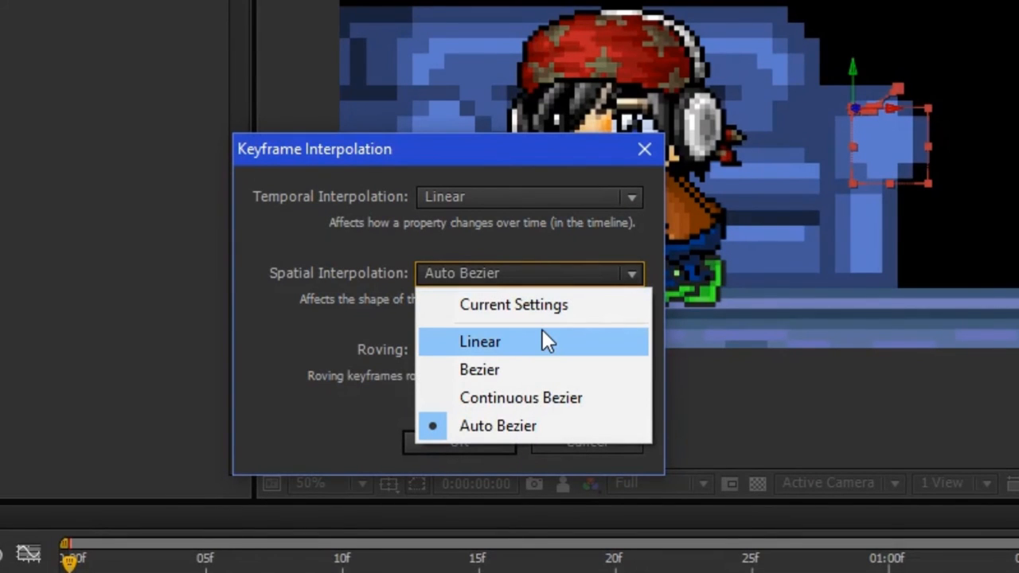
pyautogui.click(542, 333)
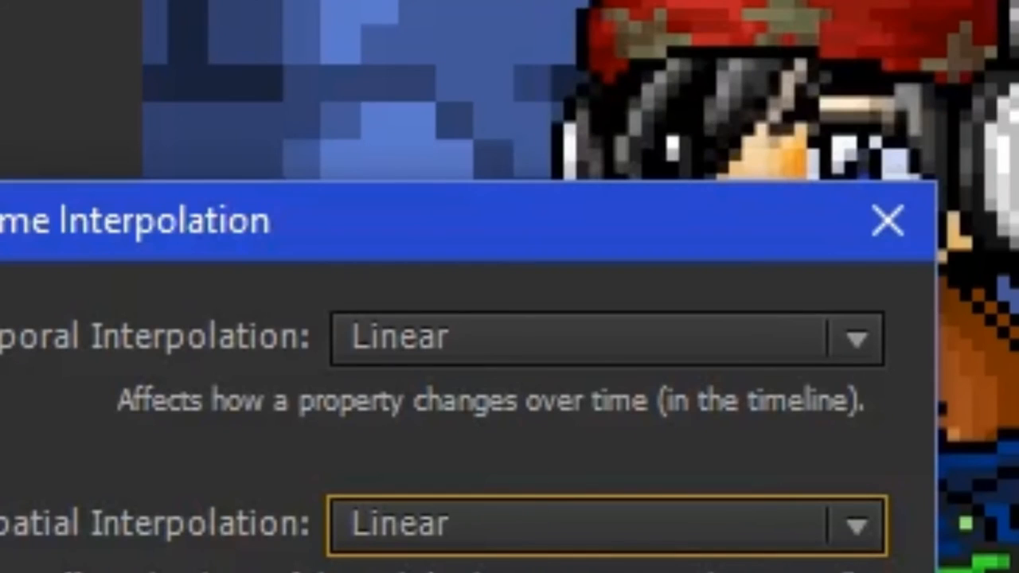
pyautogui.click(525, 339)
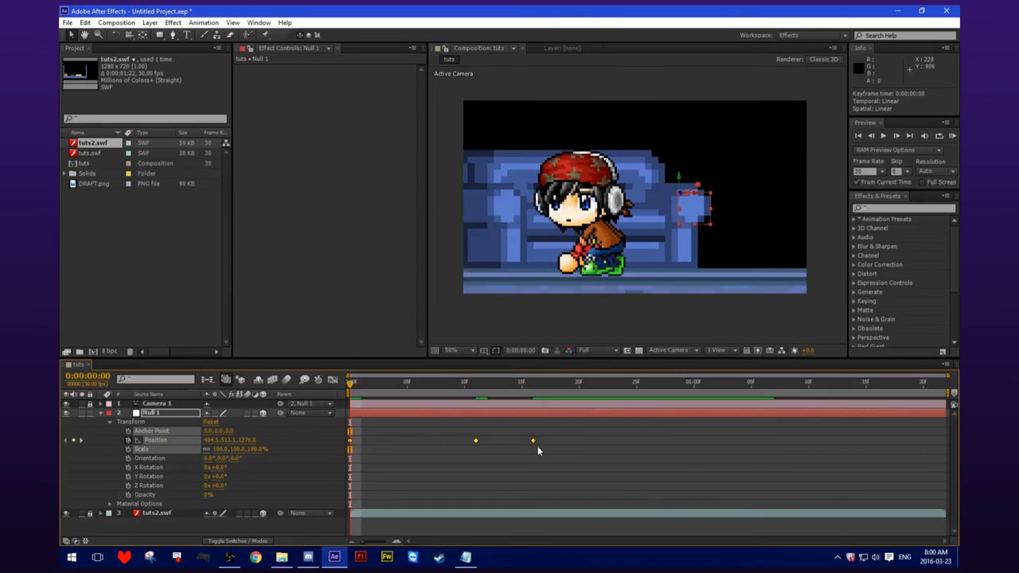
pyautogui.click(595, 440)
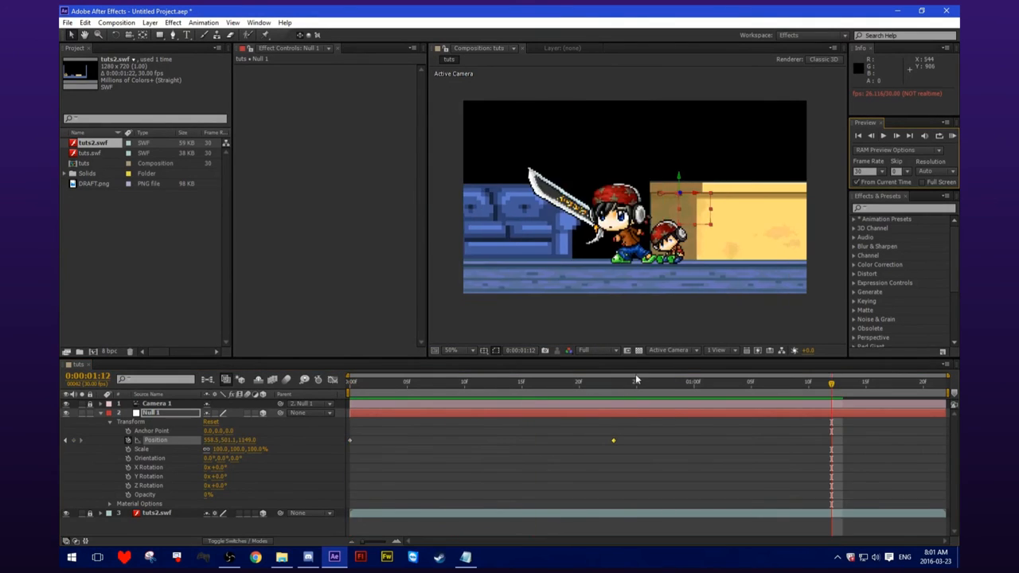
# Add a Null 1 Position keyframe at 0:00:01:21 near the composition's end and preview the move from the first frame.
pyautogui.click(347, 390)
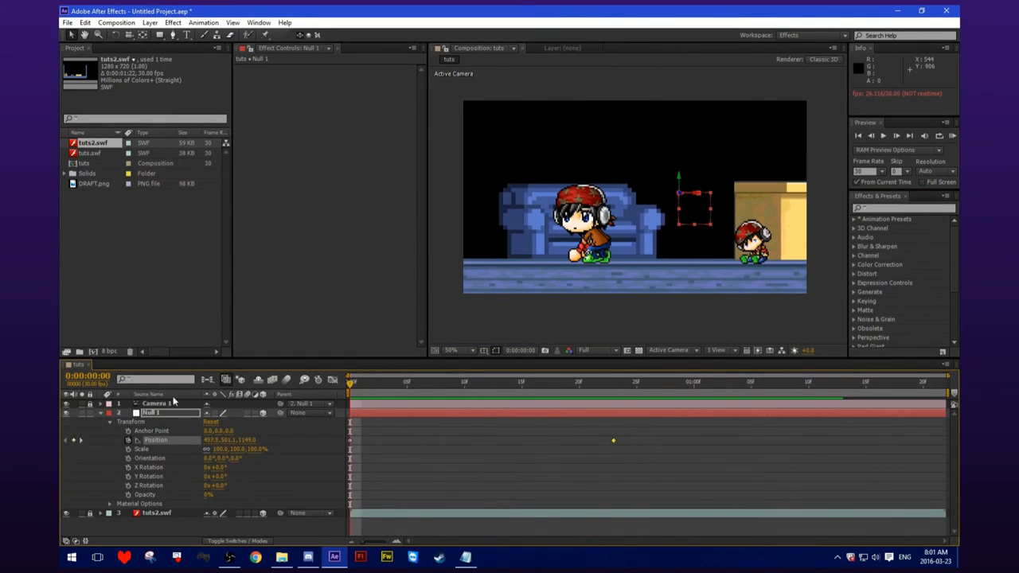
pyautogui.click(101, 413)
pyautogui.click(101, 413)
pyautogui.click(101, 413)
pyautogui.moveTo(351, 385); pyautogui.dragTo(934, 385)
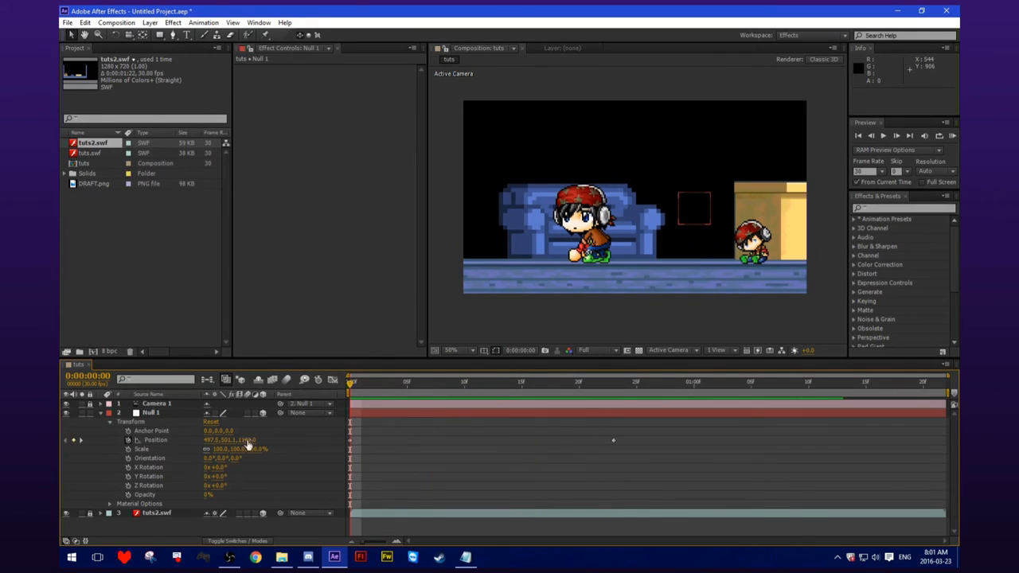
pyautogui.click(350, 383)
pyautogui.click(883, 136)
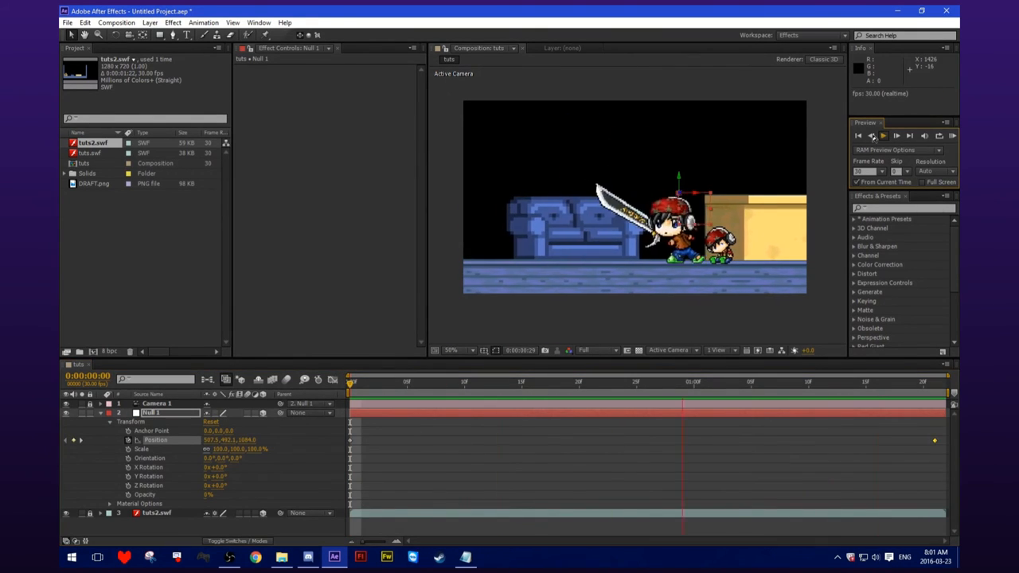
pyautogui.click(106, 416)
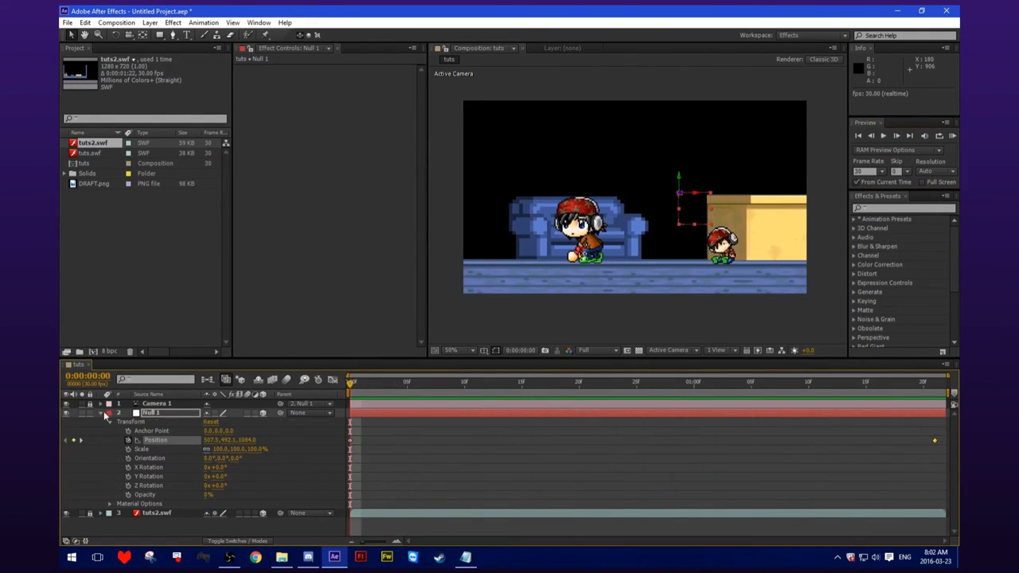
pyautogui.click(102, 414)
pyautogui.moveTo(350, 385)
pyautogui.mouseDown()
pyautogui.moveTo(556, 399)
pyautogui.moveTo(343, 403)
pyautogui.mouseUp()
pyautogui.click(101, 414)
pyautogui.click(102, 413)
pyautogui.click(102, 413)
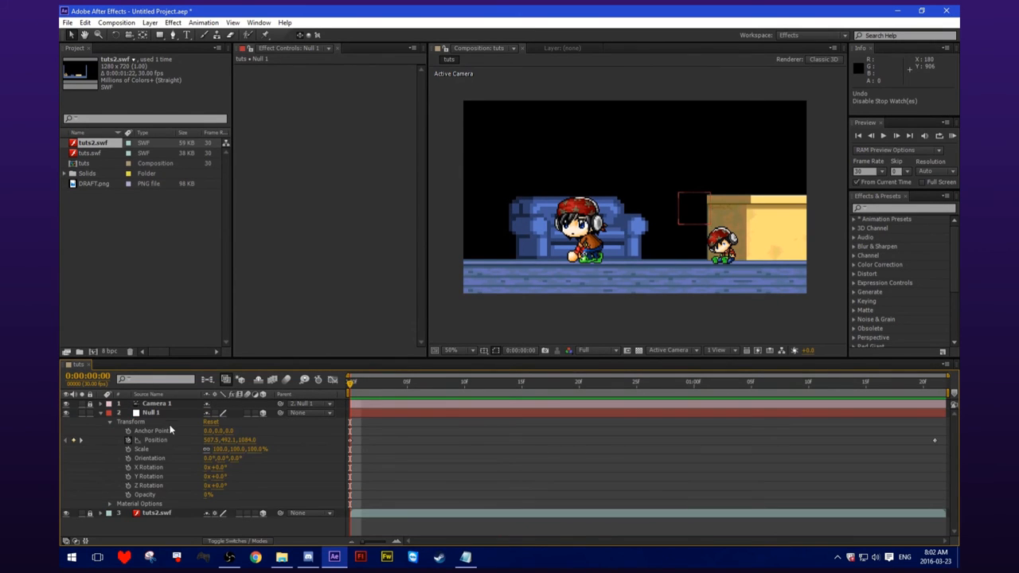
# Start Scale keyframing on Null 1 at the first frame and set its Scale to 110% at frame 15.
pyautogui.click(128, 449)
pyautogui.moveTo(352, 385)
pyautogui.mouseDown()
pyautogui.moveTo(705, 403)
pyautogui.moveTo(348, 391)
pyautogui.mouseUp()
pyautogui.click(100, 413)
pyautogui.click(100, 413)
pyautogui.click(74, 450)
pyautogui.moveTo(348, 391); pyautogui.dragTo(515, 390)
pyautogui.moveTo(219, 449); pyautogui.dragTo(227, 449)
pyautogui.moveTo(521, 387); pyautogui.dragTo(486, 389)
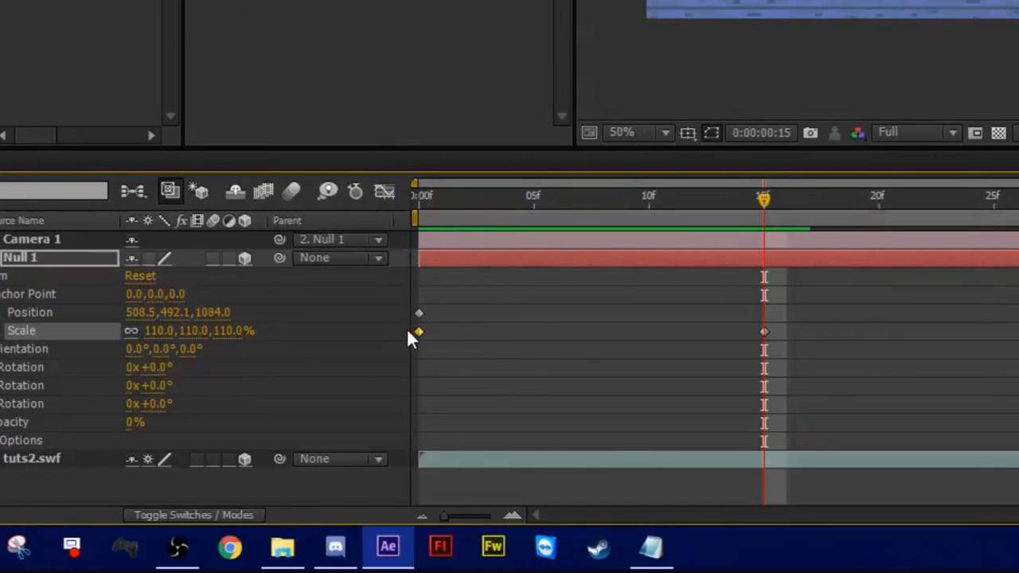
# Apply Easy Ease to Null 1's first Scale keyframe and scrub through the scaling to check it.
pyautogui.rightClick(419, 331)
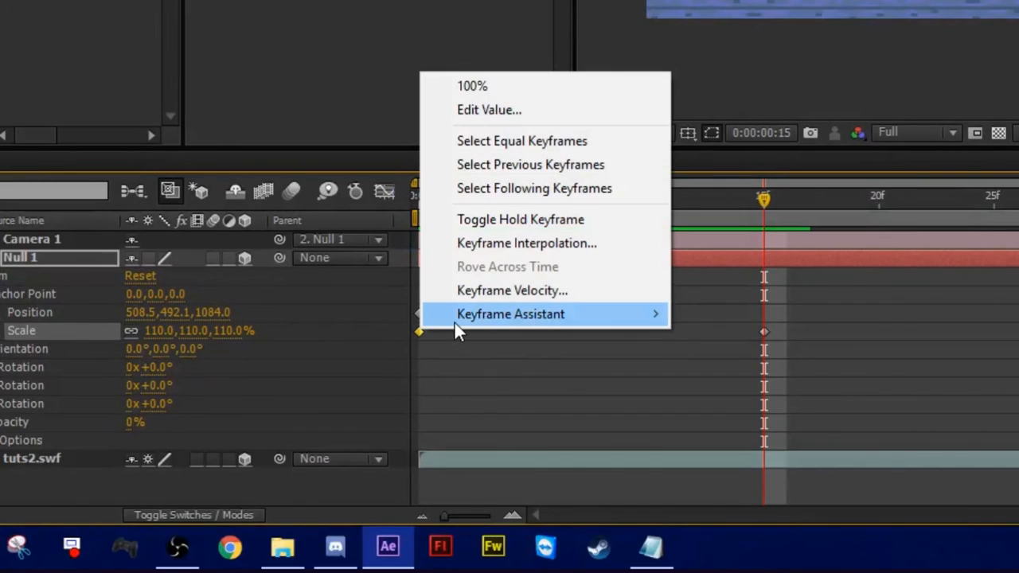
pyautogui.moveTo(454, 323)
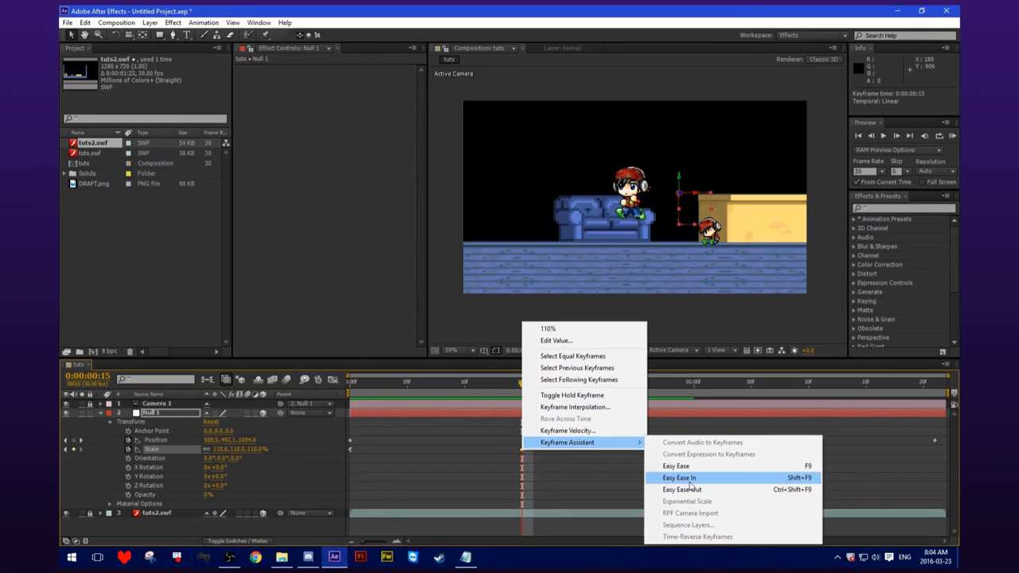
pyautogui.click(744, 368)
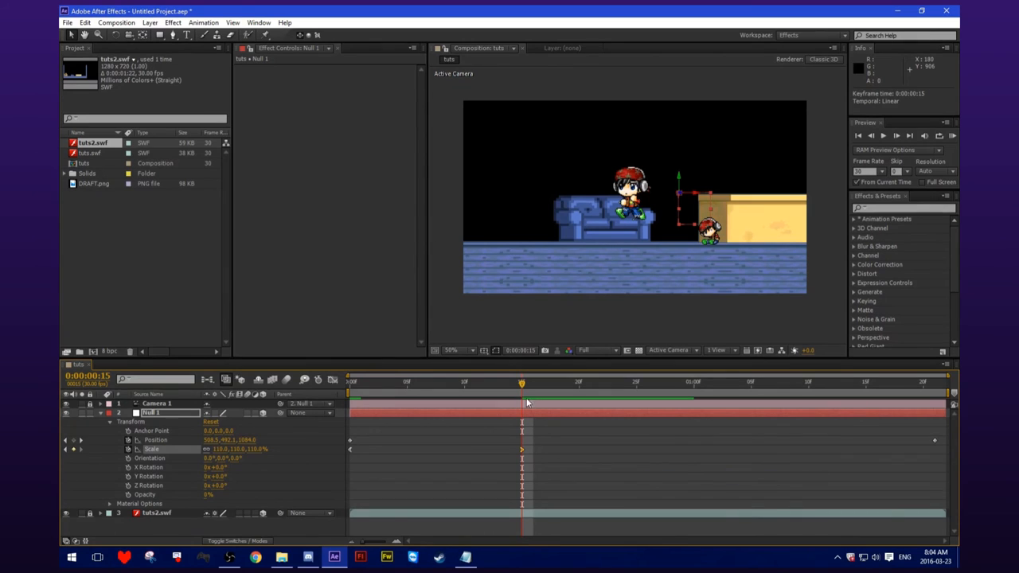
pyautogui.moveTo(522, 380); pyautogui.dragTo(521, 404)
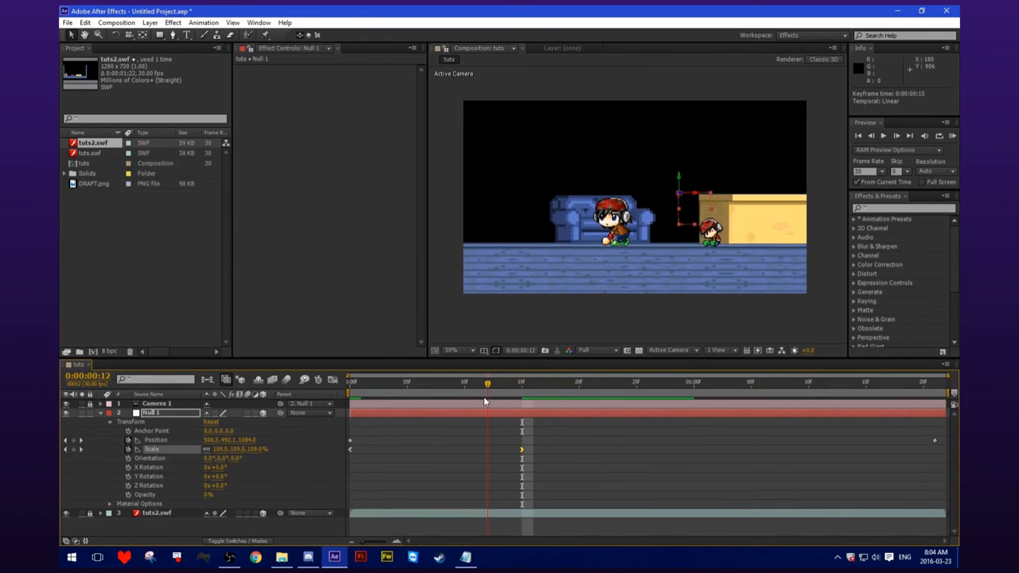
# Apply Easy Ease Out to Null 1's Scale keyframe at the first frame.
pyautogui.rightClick(350, 449)
pyautogui.moveTo(396, 440)
pyautogui.click(544, 488)
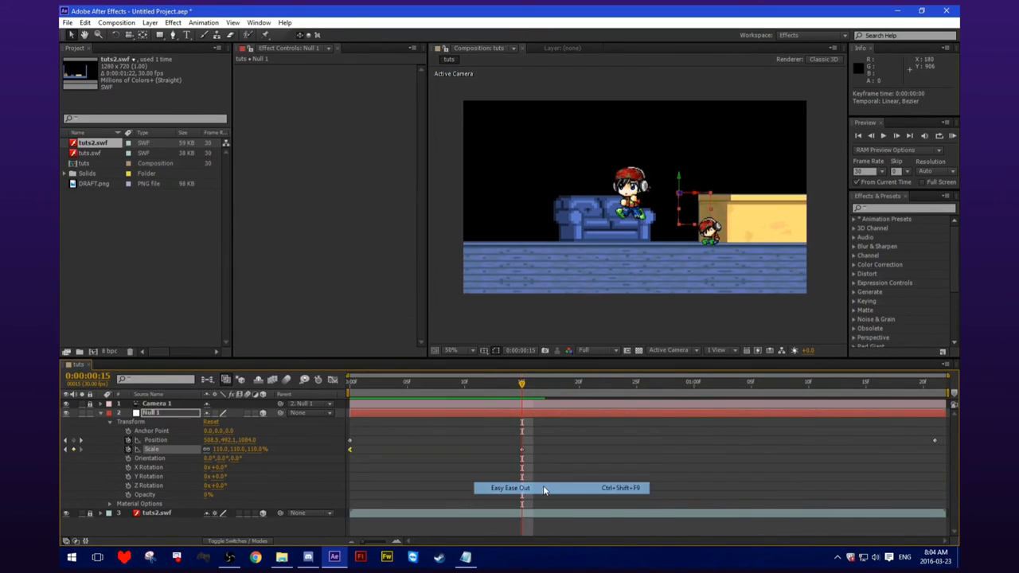
# Preview Null 1's eased scaling from the first frame to frame 15 and select the Scale keyframe there.
pyautogui.moveTo(521, 383); pyautogui.dragTo(348, 388)
pyautogui.press('space')
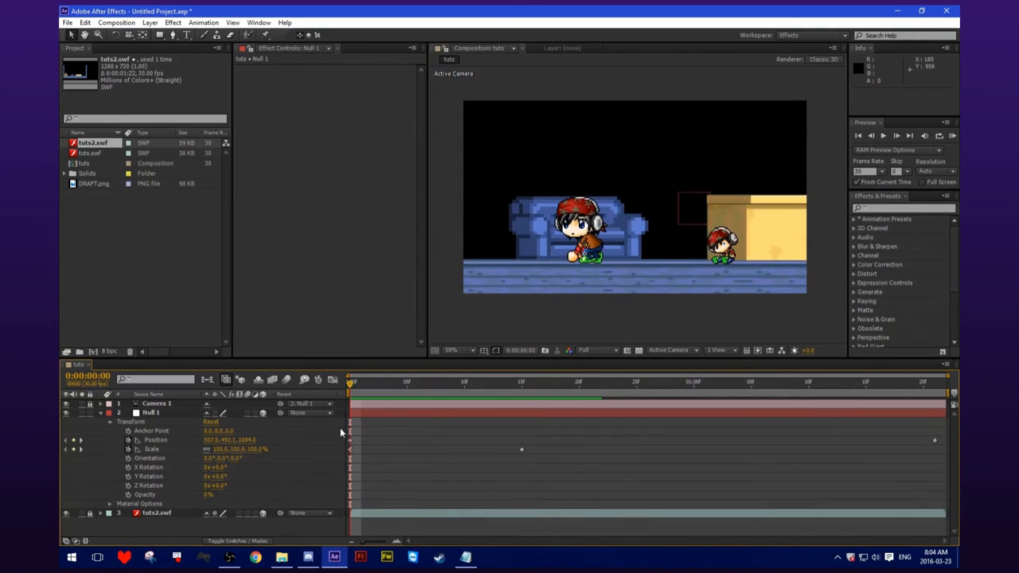
pyautogui.moveTo(409, 387); pyautogui.dragTo(521, 386)
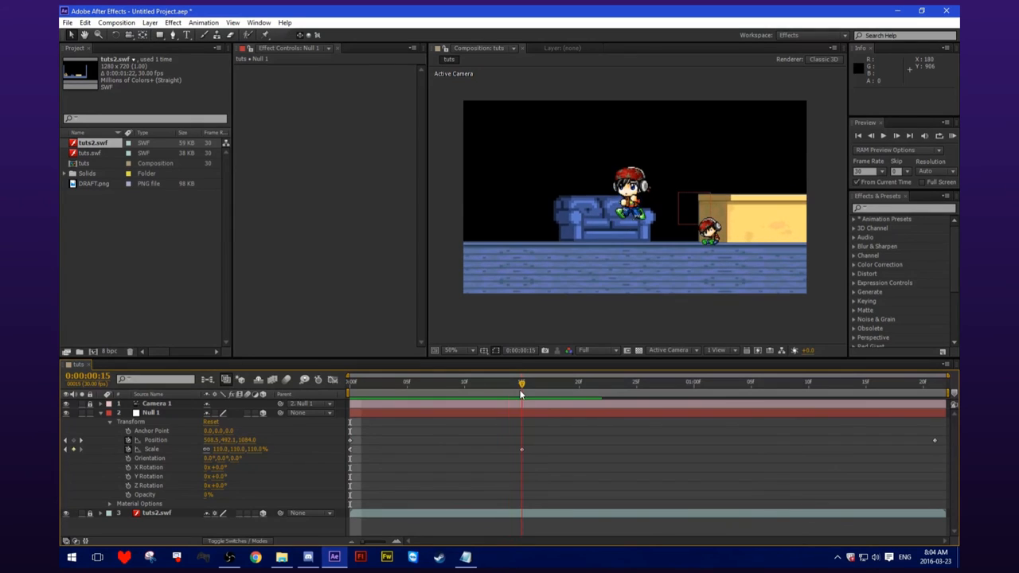
pyautogui.rightClick(350, 453)
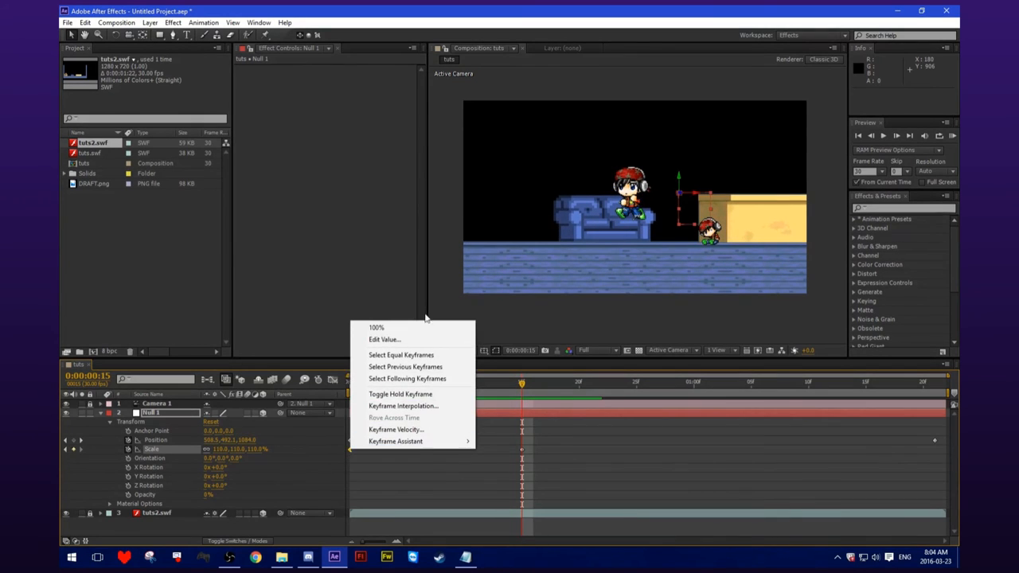
pyautogui.click(446, 403)
pyautogui.click(522, 452)
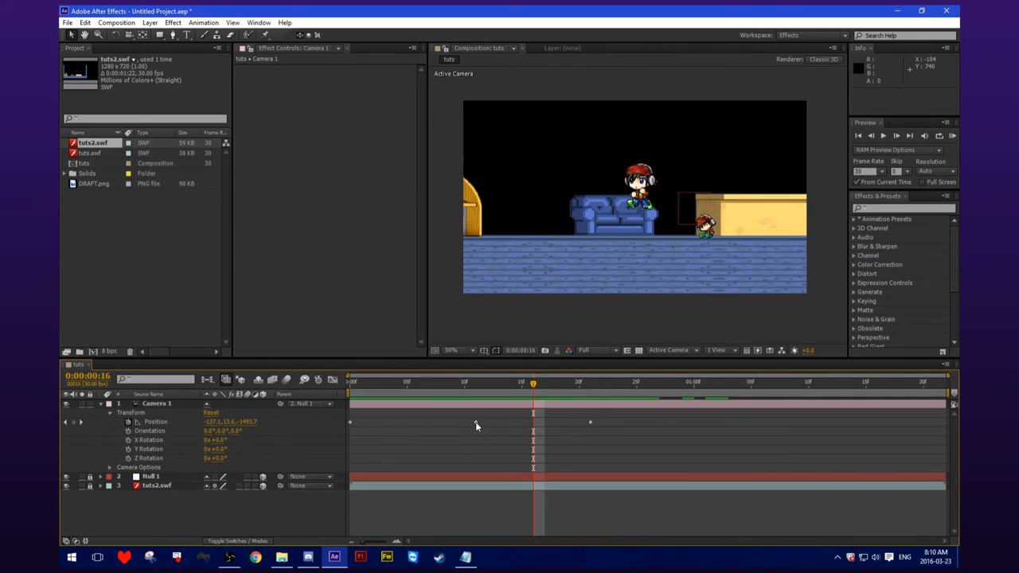
# Set the incoming velocity of Camera 1's third Position keyframe at 0:00:00:21 to speed 0 pixels/sec and influence 100%.
pyautogui.rightClick(476, 422)
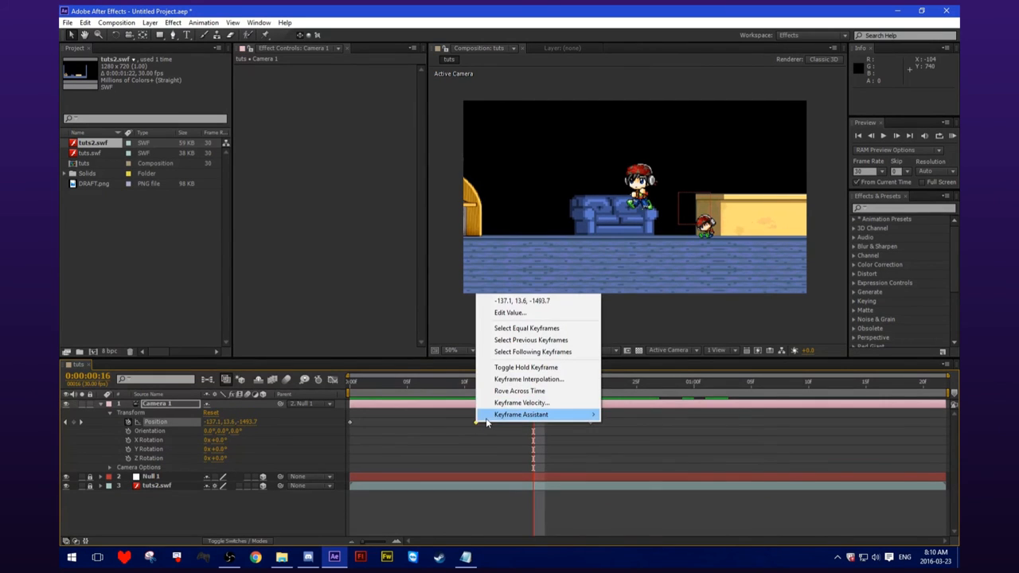
pyautogui.moveTo(485, 417)
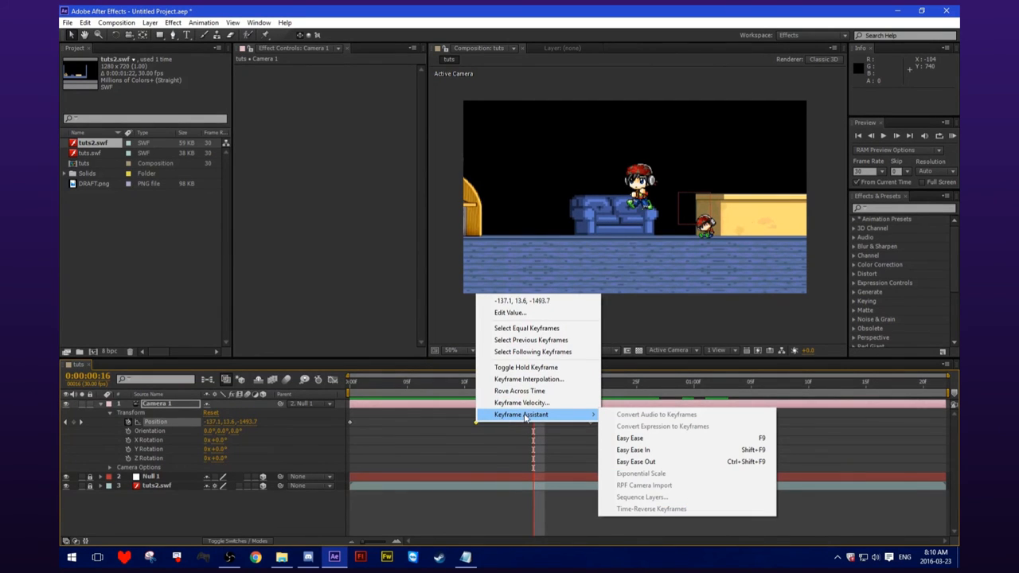
pyautogui.click(564, 406)
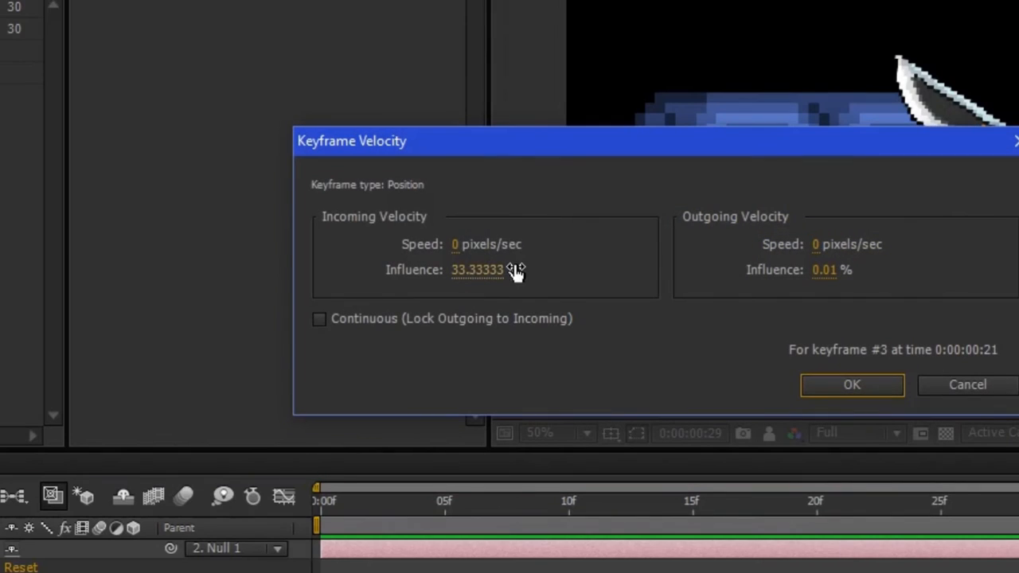
pyautogui.click(412, 264)
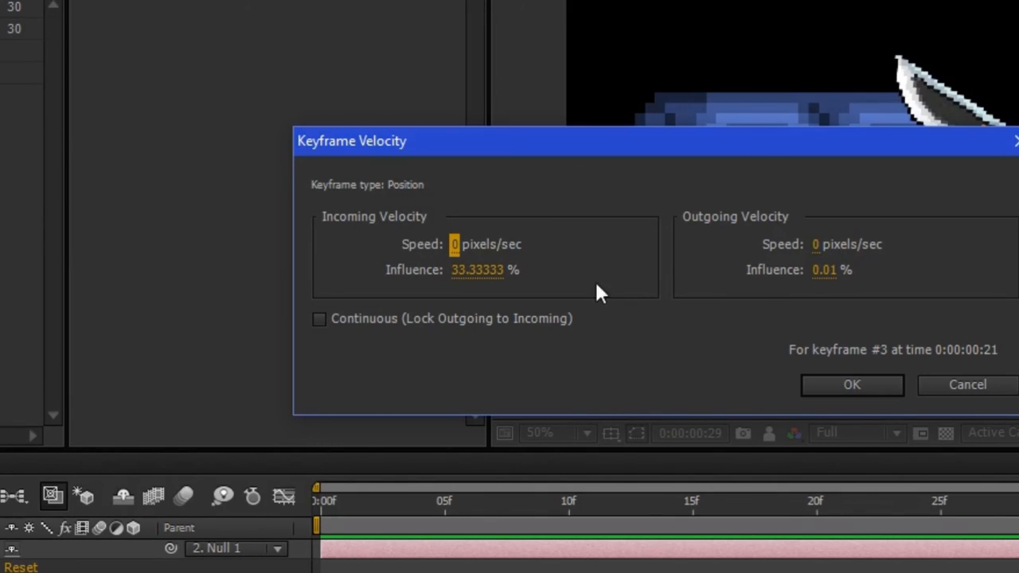
pyautogui.moveTo(480, 270); pyautogui.dragTo(687, 268)
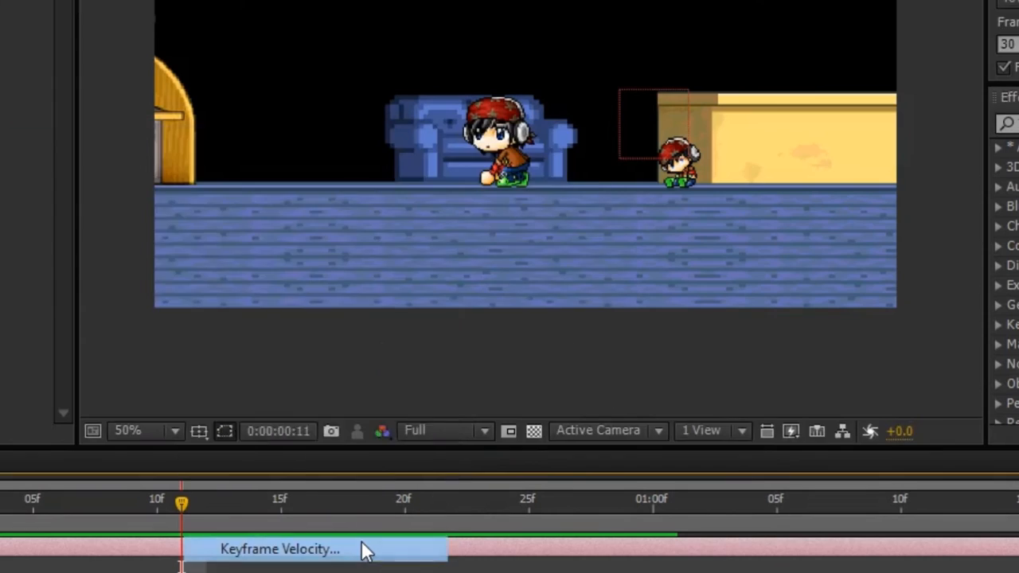
pyautogui.click(359, 549)
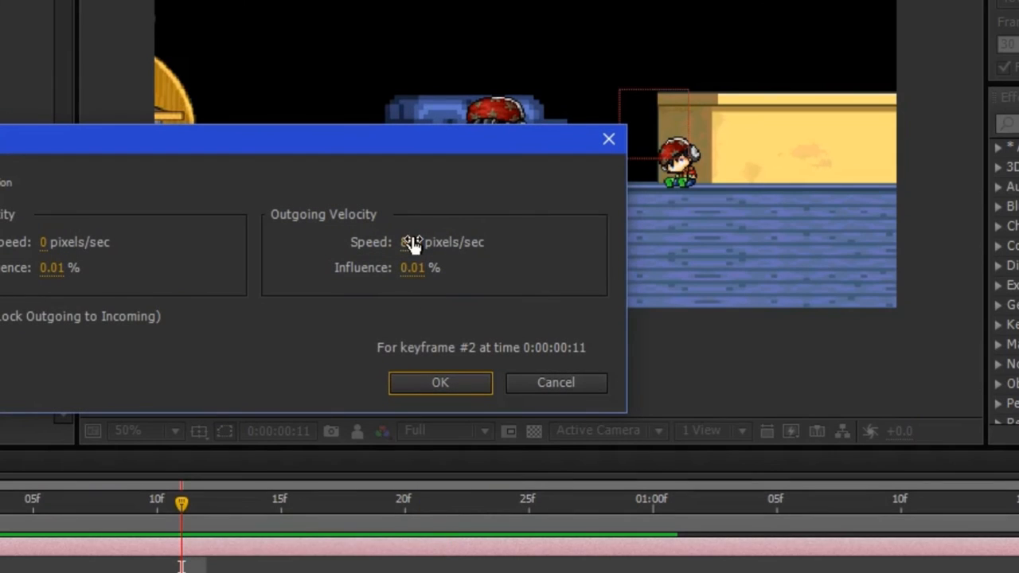
# Set the outgoing velocity speed of Camera 1's second Position keyframe at 0:00:00:11 to 0 pixels/sec.
pyautogui.click(410, 241)
pyautogui.write('0')
pyautogui.click(488, 266)
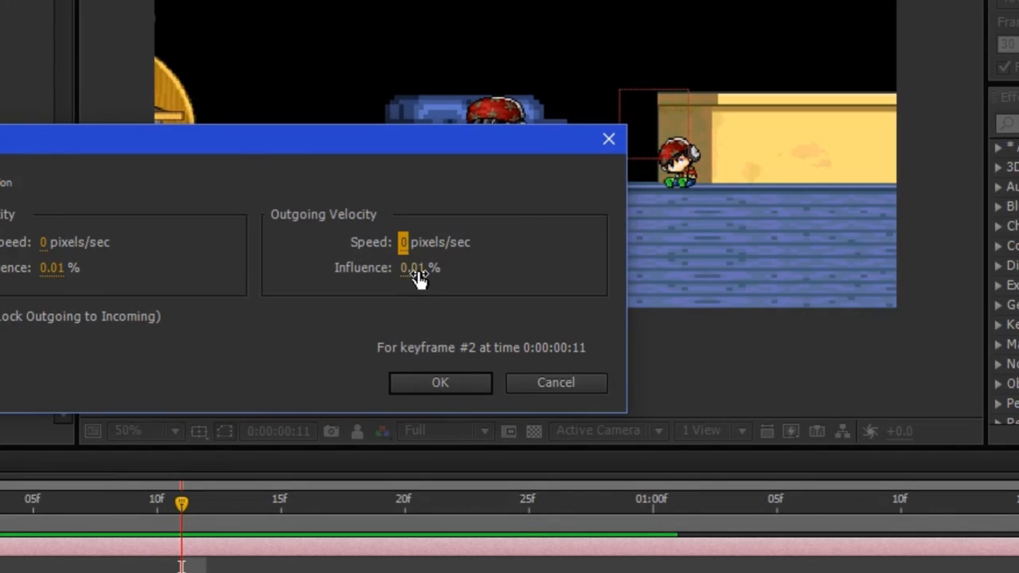
pyautogui.click(402, 243)
pyautogui.press('Return')
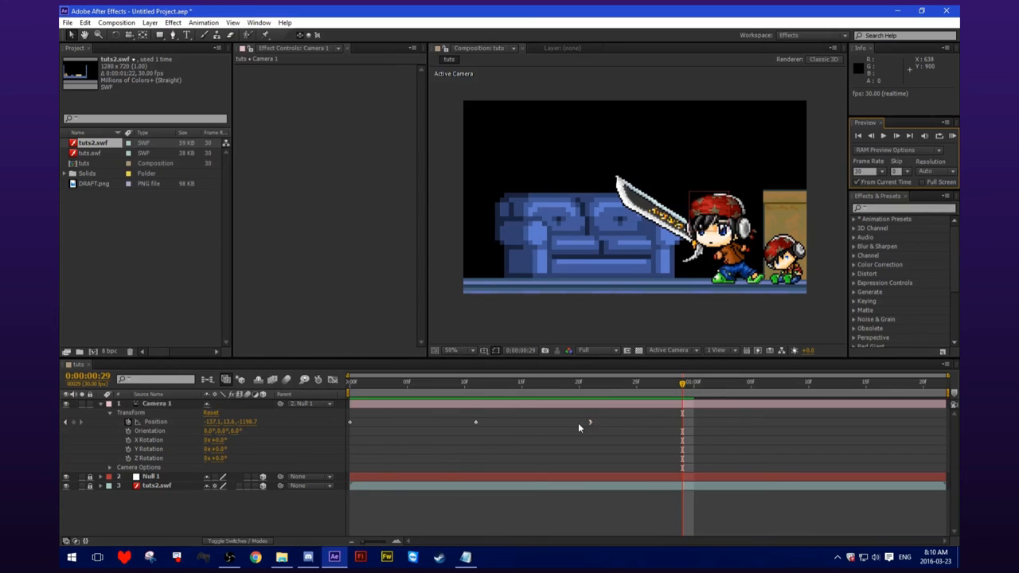
# Adjust the incoming velocity of Camera 1's Position keyframe at 0:00:00:21, keeping its speed at 0 pixels/sec and editing its influence.
pyautogui.rightClick(591, 422)
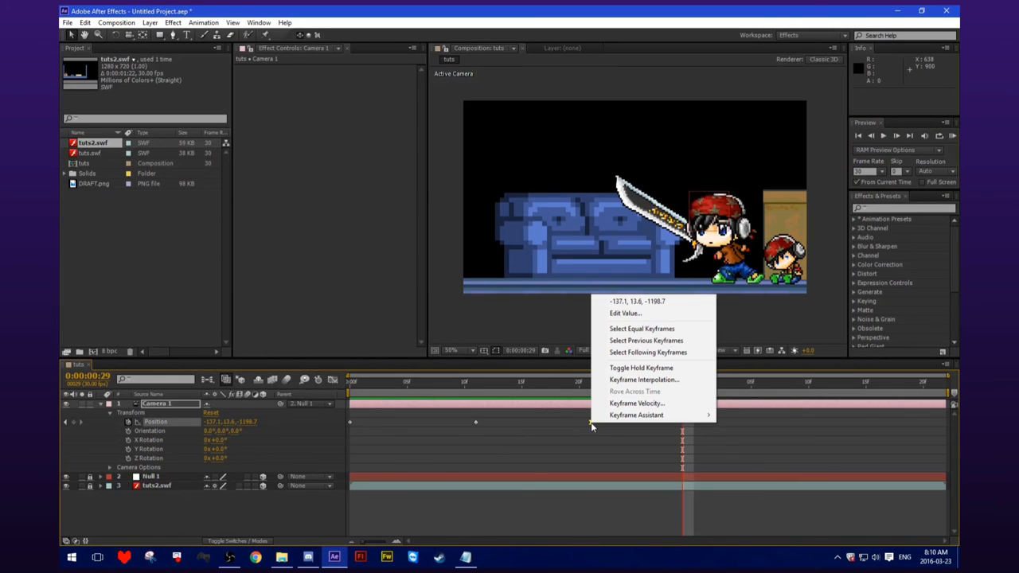
pyautogui.click(666, 405)
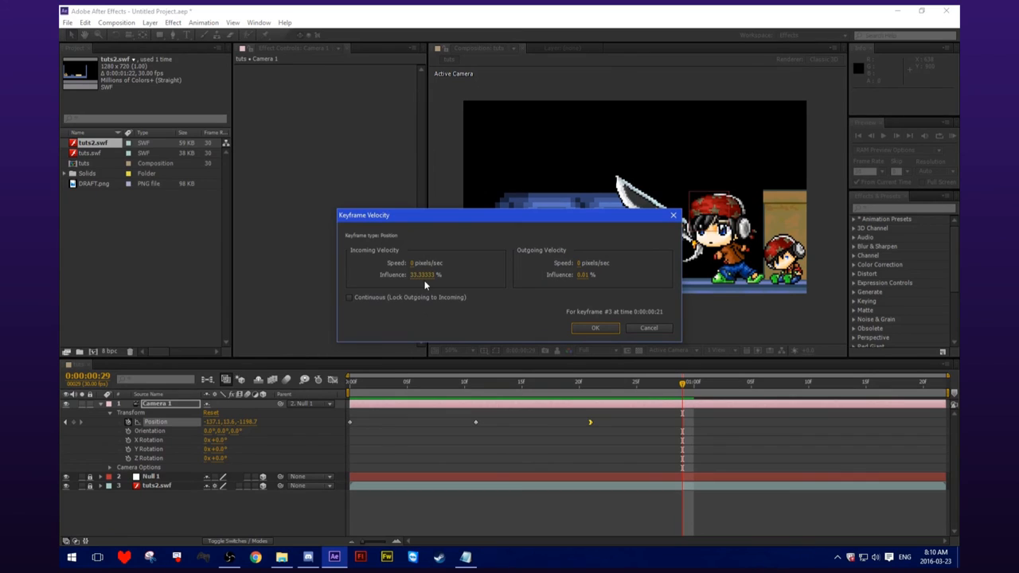
pyautogui.click(411, 262)
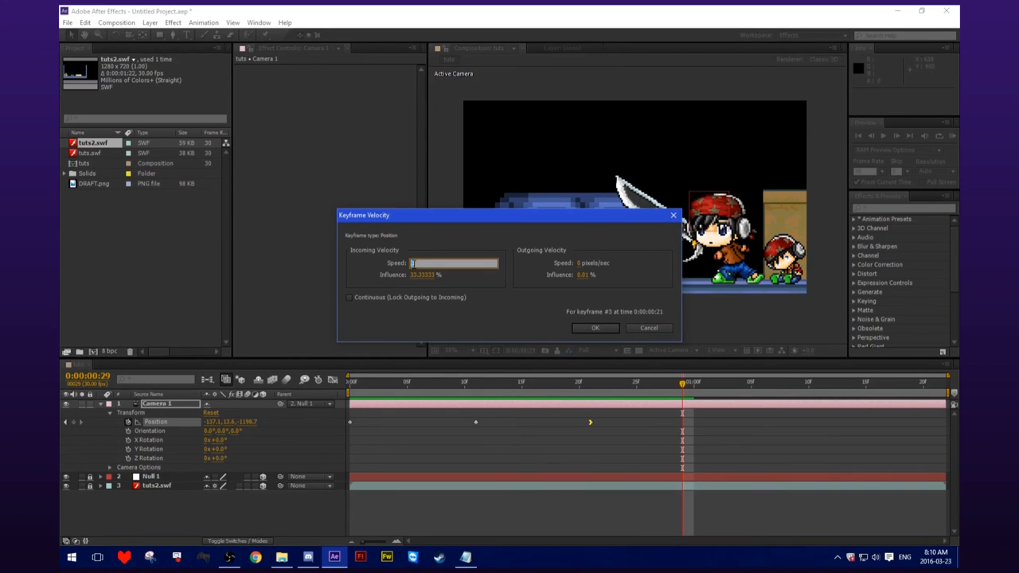
pyautogui.press('Return')
pyautogui.click(421, 274)
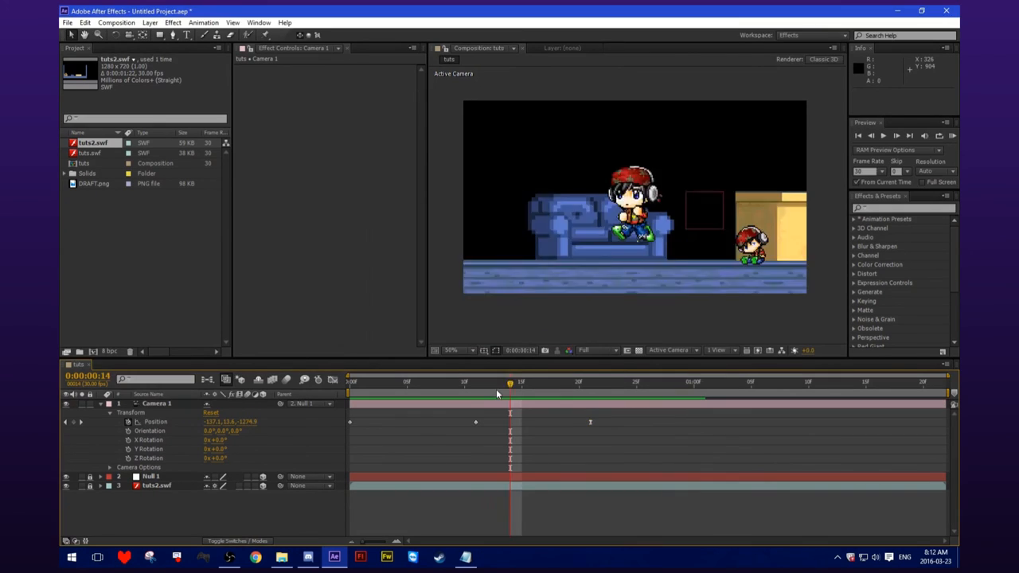
# Edit the outgoing velocity of Camera 1's Position keyframe at 0:00:00:11 and scrub across the camera move to check it.
pyautogui.moveTo(478, 387)
pyautogui.mouseDown()
pyautogui.moveTo(568, 391)
pyautogui.moveTo(465, 390)
pyautogui.moveTo(478, 391)
pyautogui.mouseUp()
pyautogui.rightClick(476, 423)
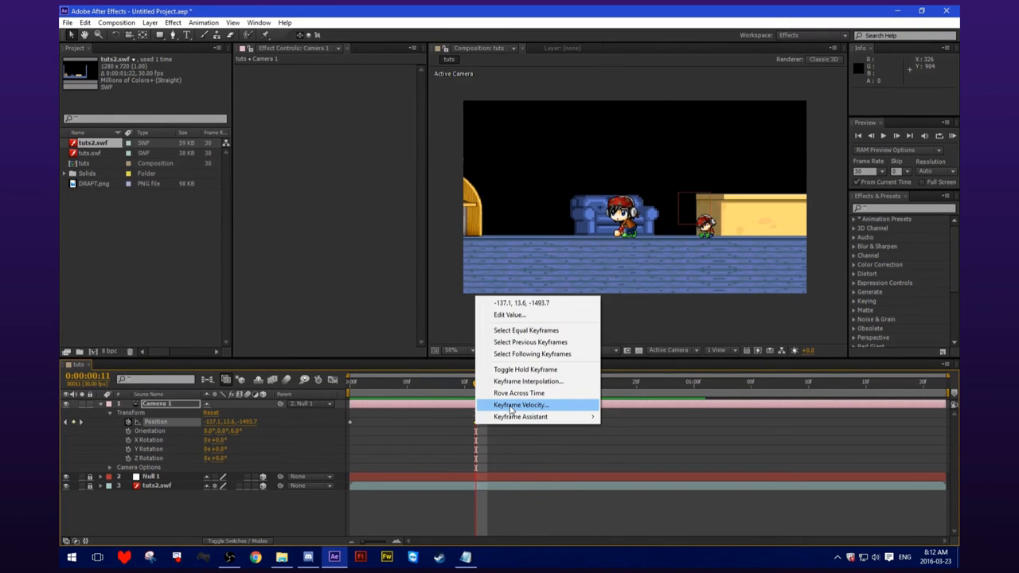
pyautogui.click(539, 405)
pyautogui.click(582, 263)
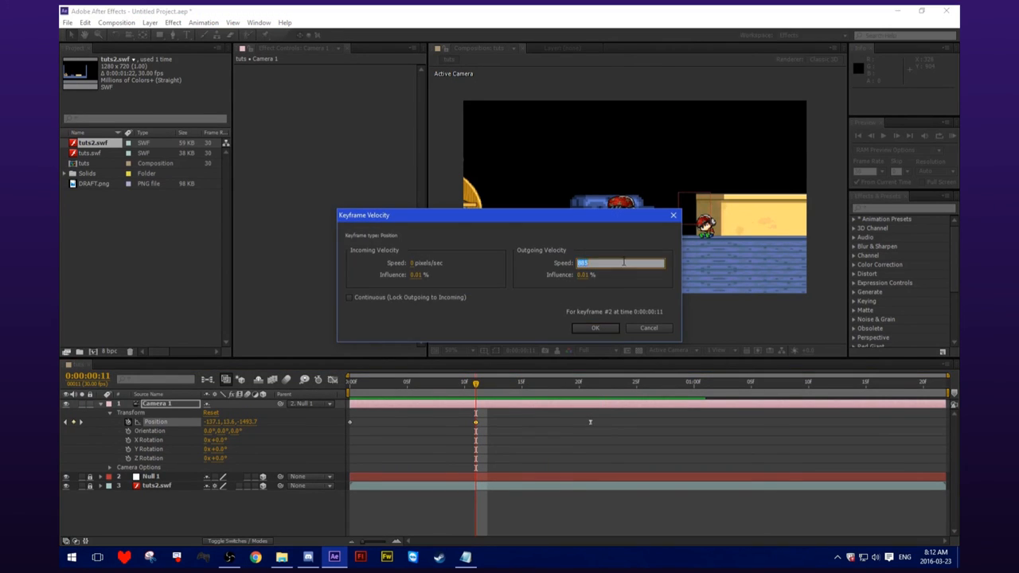
pyautogui.moveTo(488, 389); pyautogui.dragTo(533, 388)
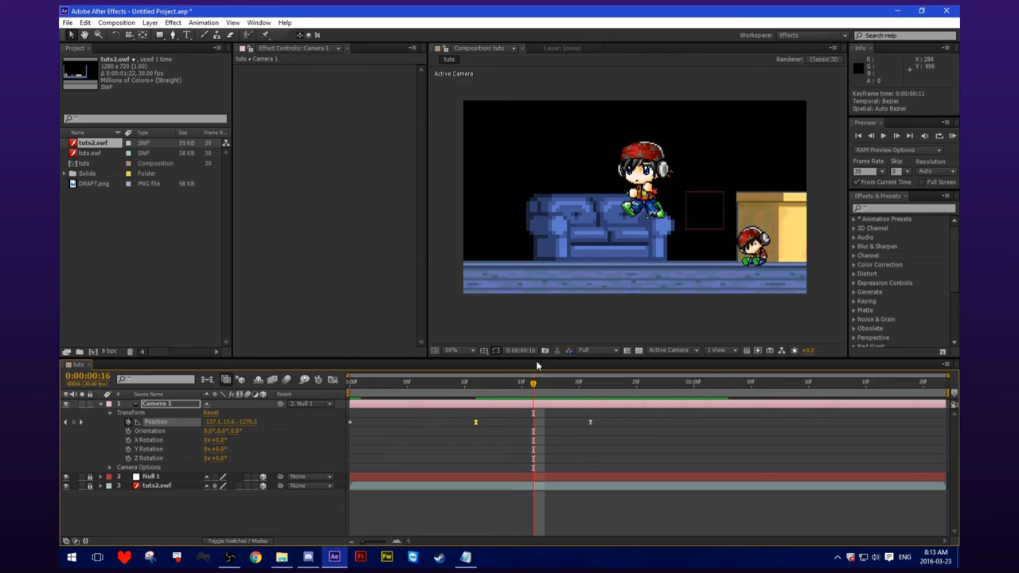
pyautogui.moveTo(533, 387); pyautogui.dragTo(466, 403)
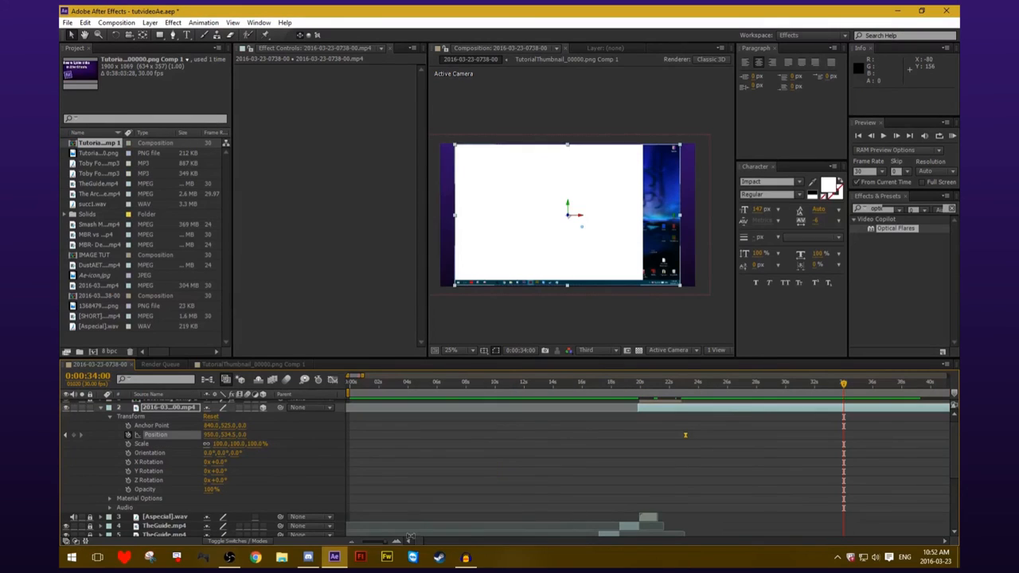
pyautogui.moveTo(421, 542); pyautogui.dragTo(427, 542)
pyautogui.moveTo(453, 391); pyautogui.dragTo(482, 384)
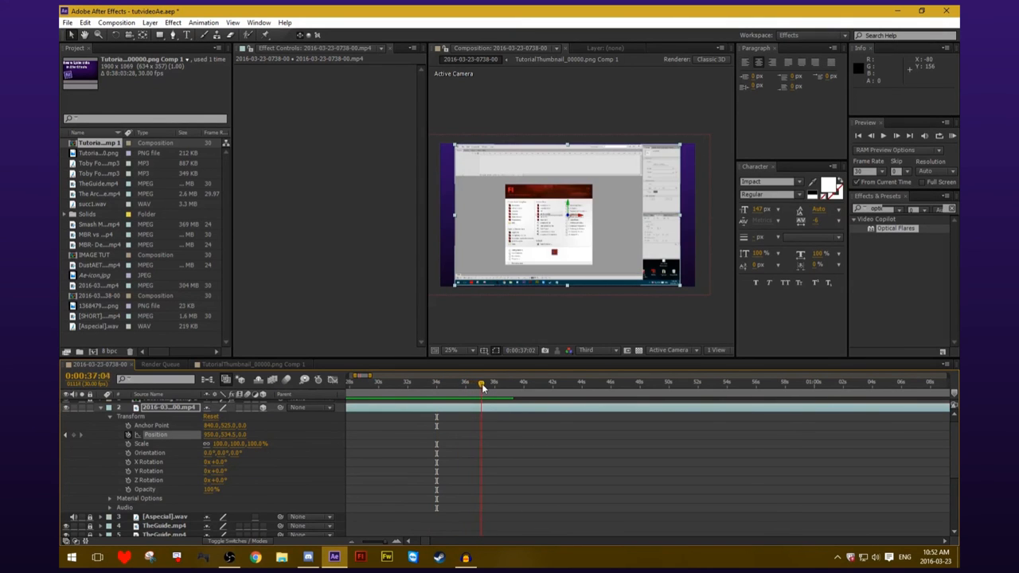
pyautogui.moveTo(234, 364); pyautogui.dragTo(177, 364)
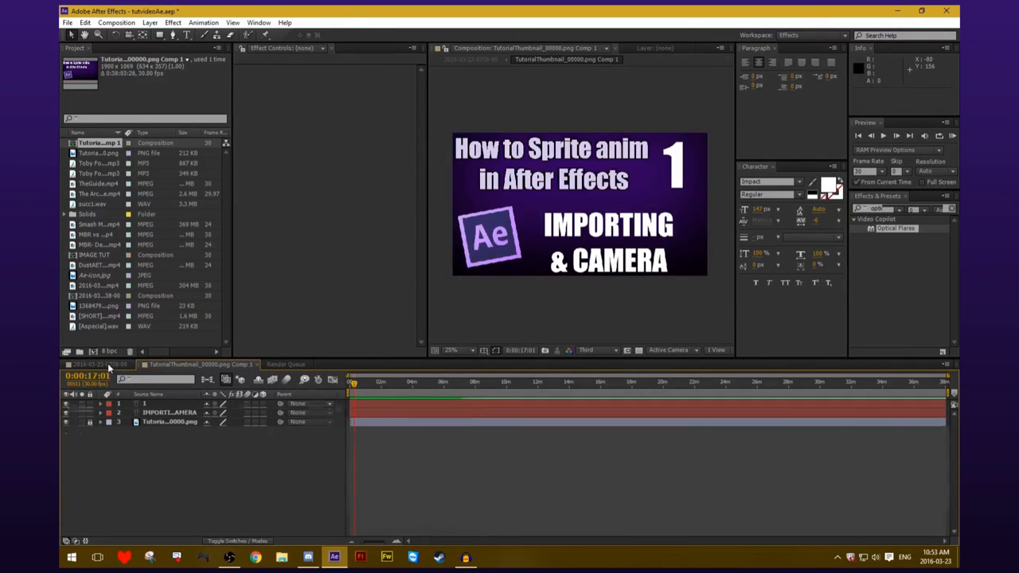
pyautogui.click(107, 364)
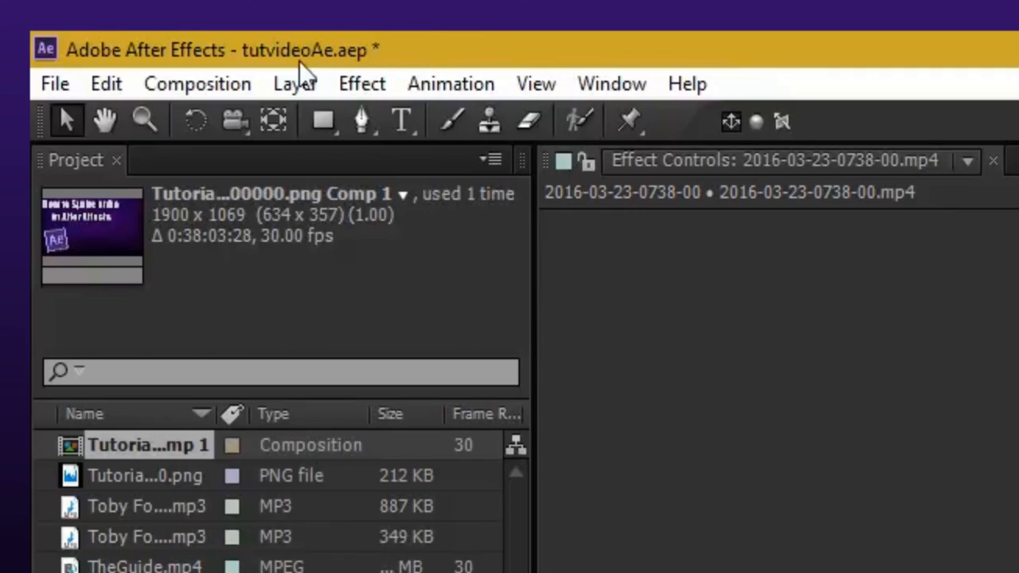
pyautogui.click(207, 87)
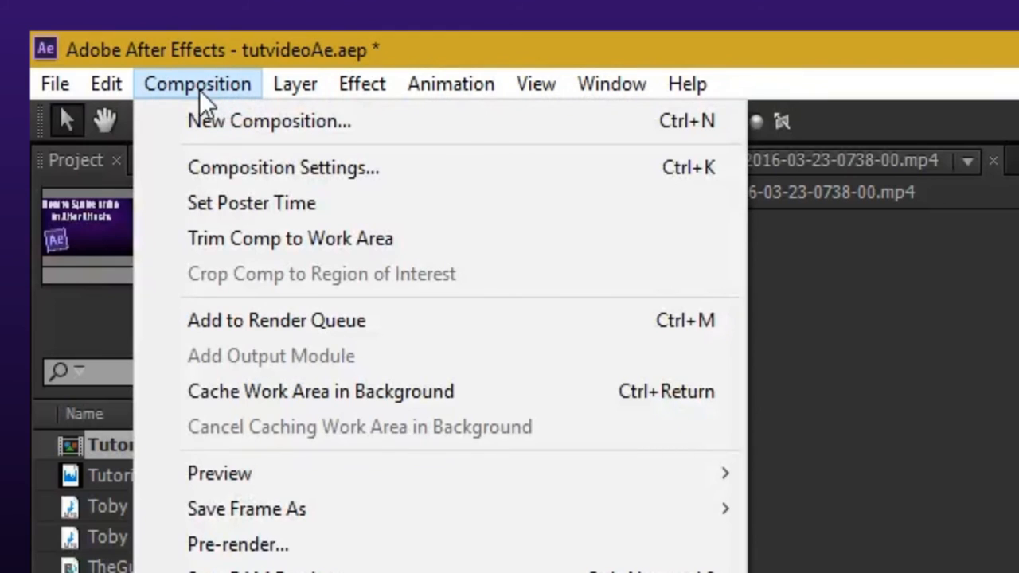
pyautogui.click(433, 328)
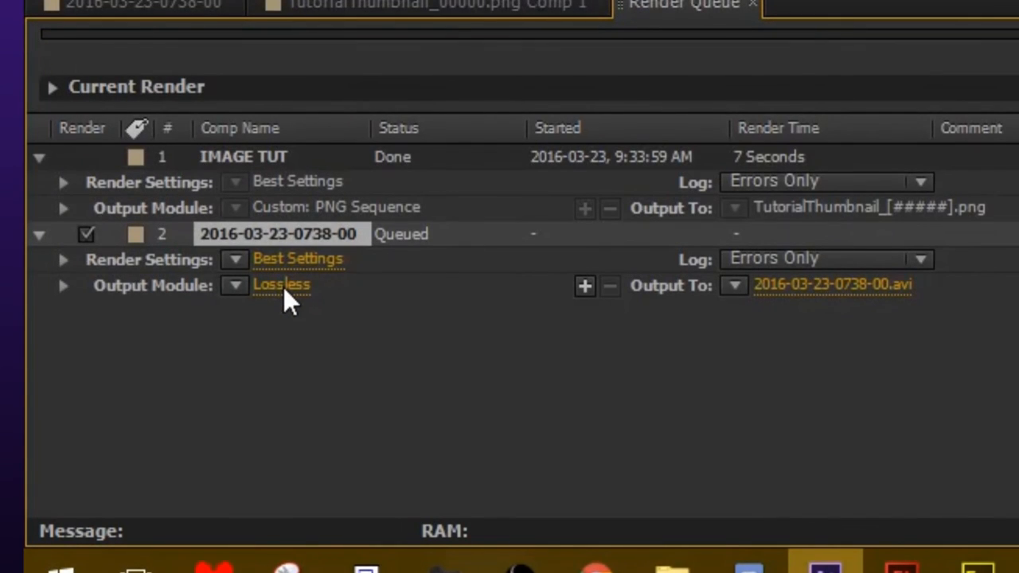
pyautogui.click(283, 288)
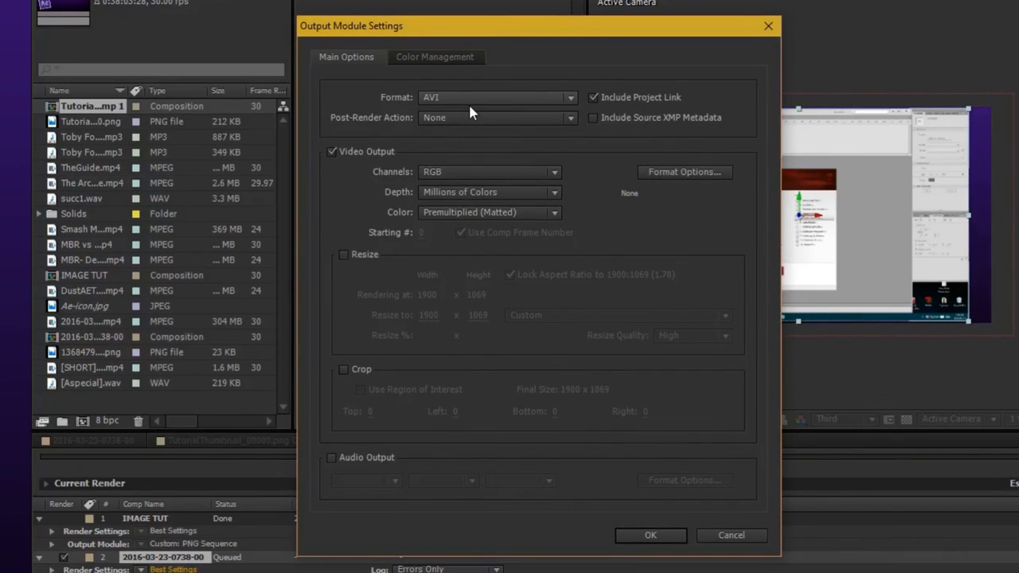
pyautogui.click(467, 102)
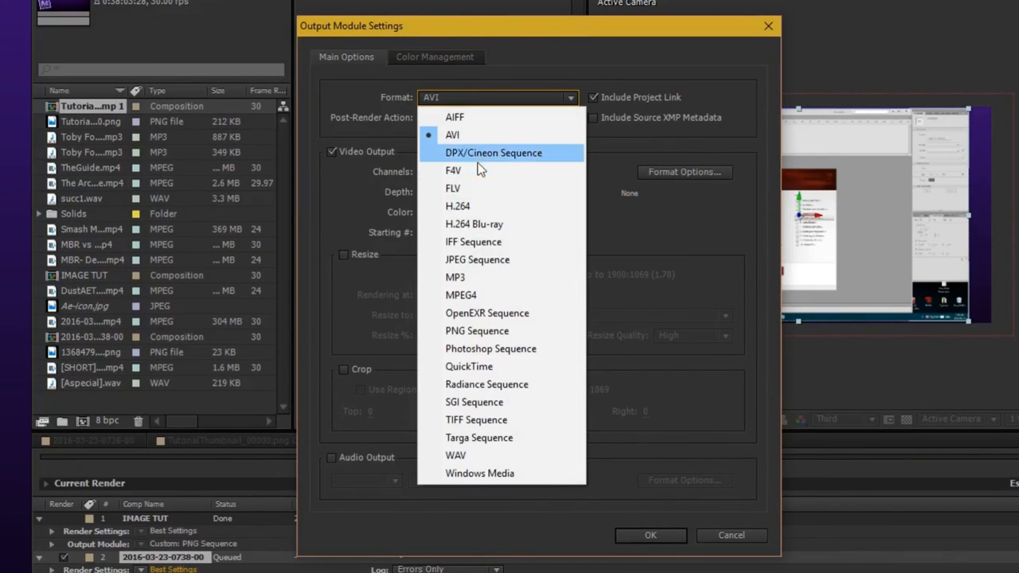
pyautogui.click(486, 208)
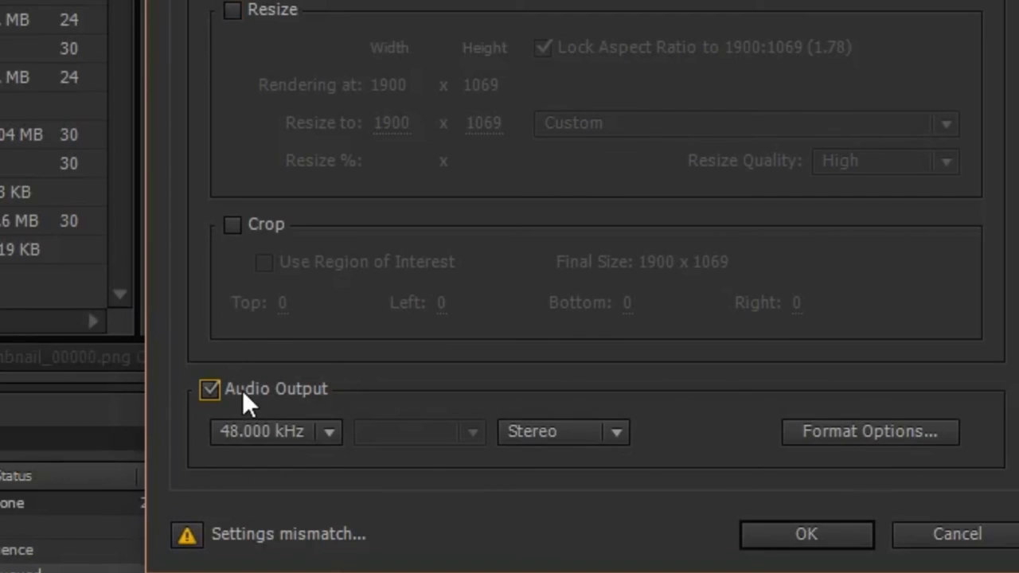
# Keep the audio output at 48.000 kHz stereo and enter an output file name beginning with "Succ".
pyautogui.click(304, 434)
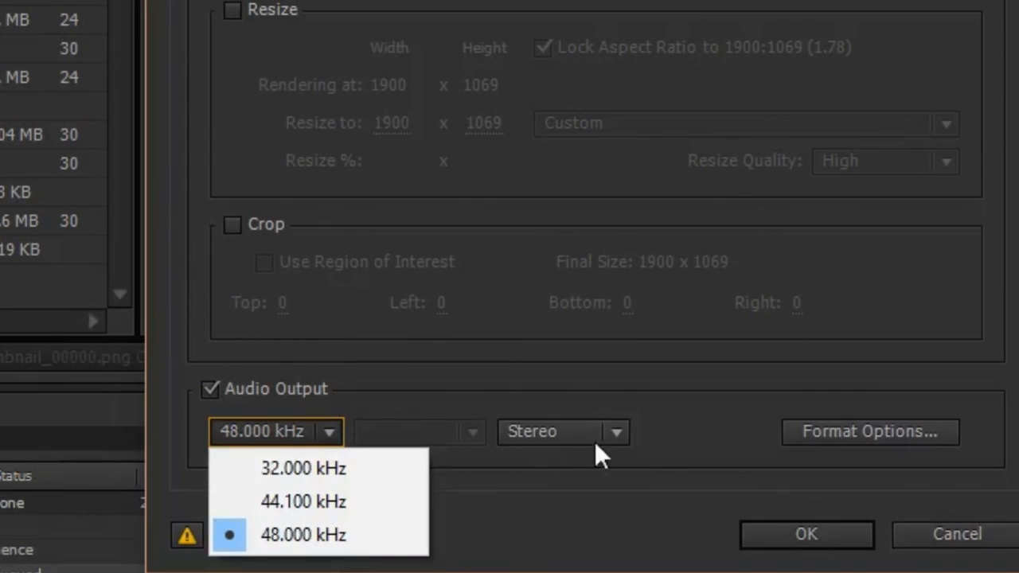
pyautogui.click(722, 428)
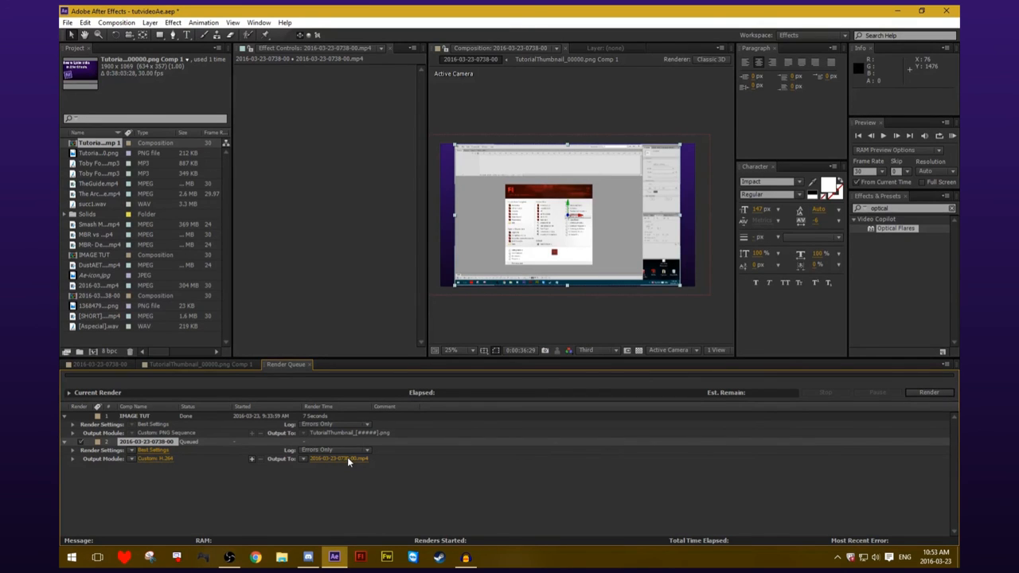
pyautogui.click(347, 457)
pyautogui.write('Succis')
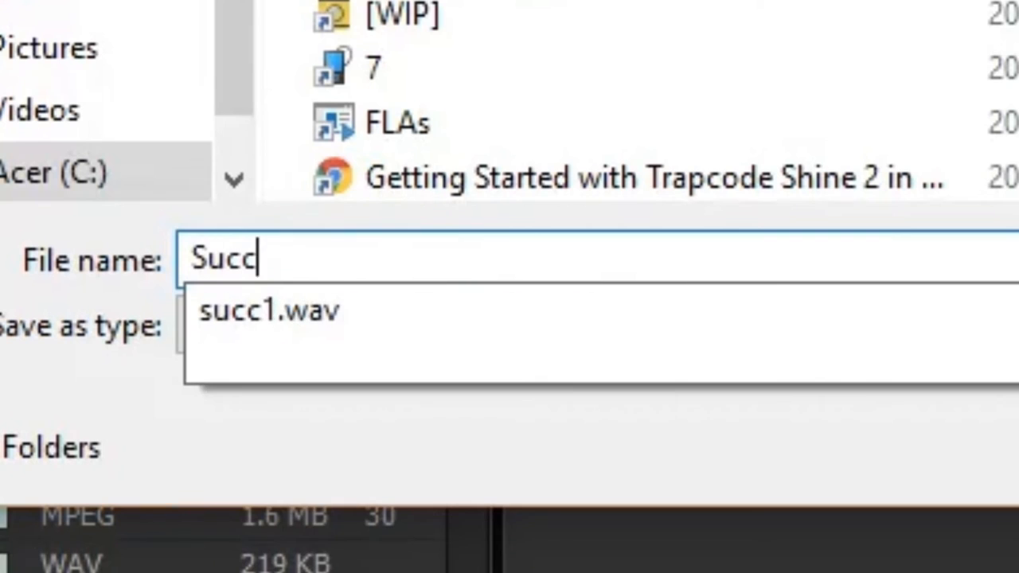